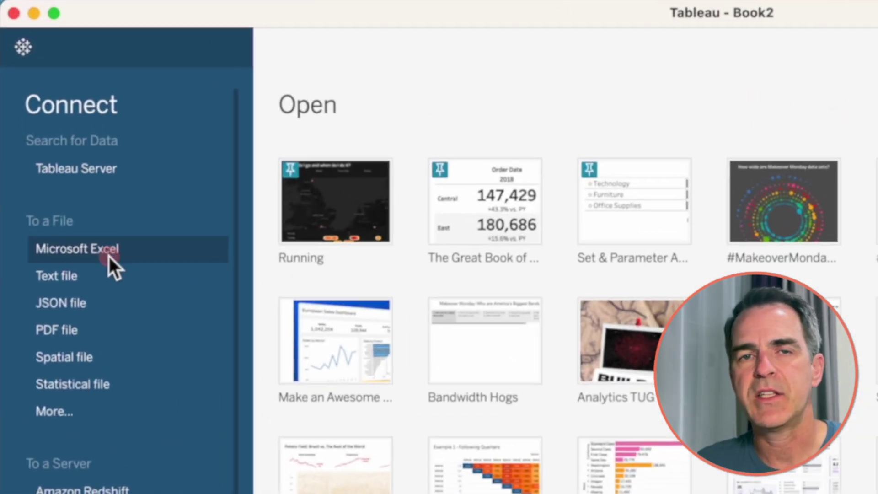
- Connect to the Daily Dates.xlsx workbook and place the Day table on the canvas
left_click(112, 256)
left_click(622, 204)
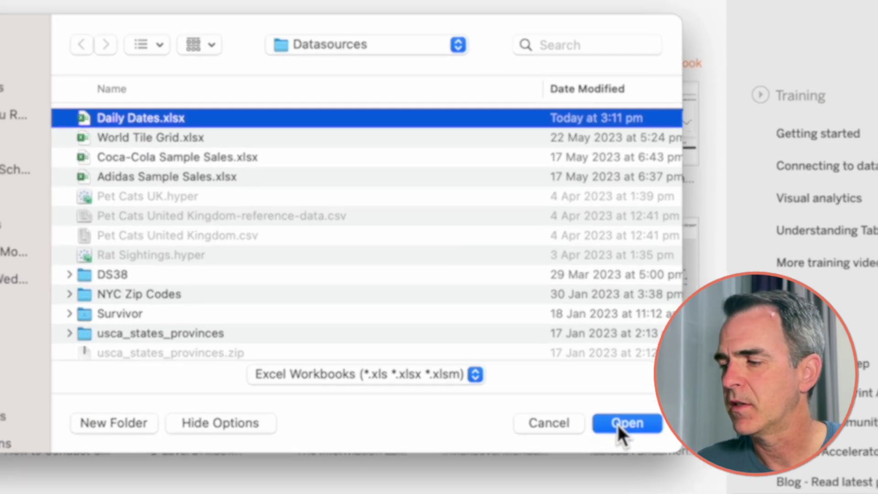
left_click(779, 493)
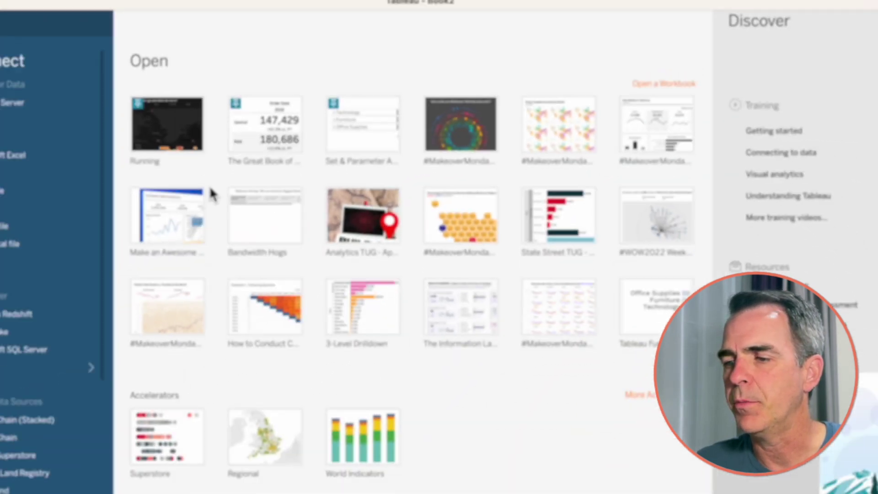
left_click_drag(85, 130, 243, 117)
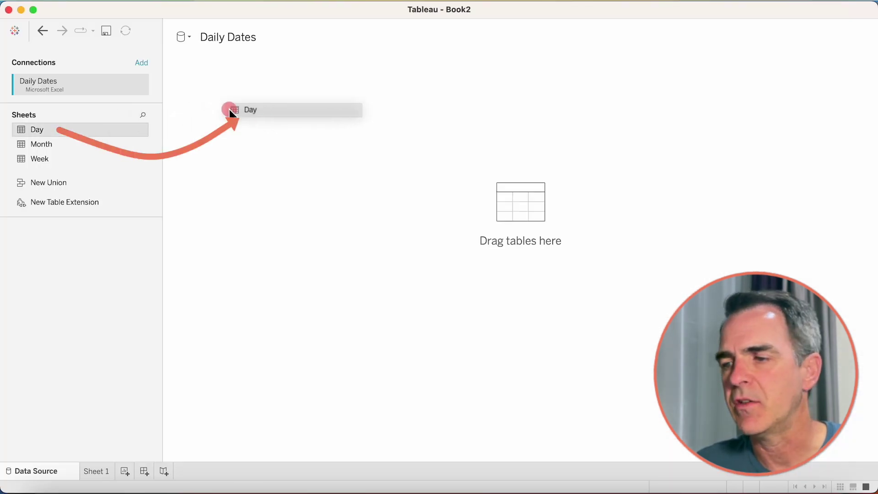
- Add a second Excel connection to Sample - Superstore from the en_GB-EU folder
left_click(141, 63)
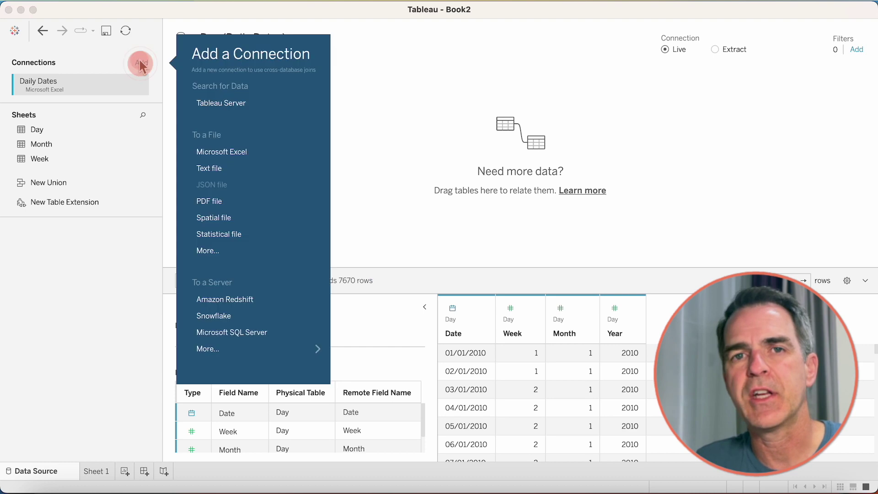
left_click(206, 156)
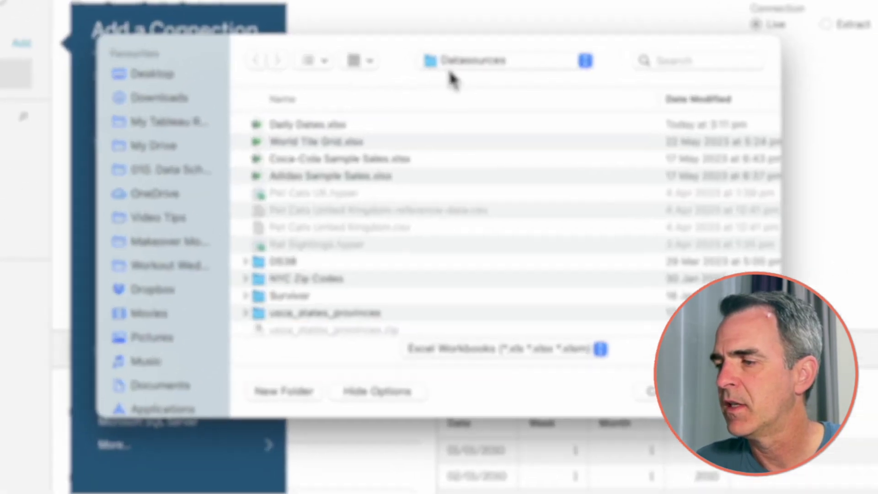
left_click(453, 73)
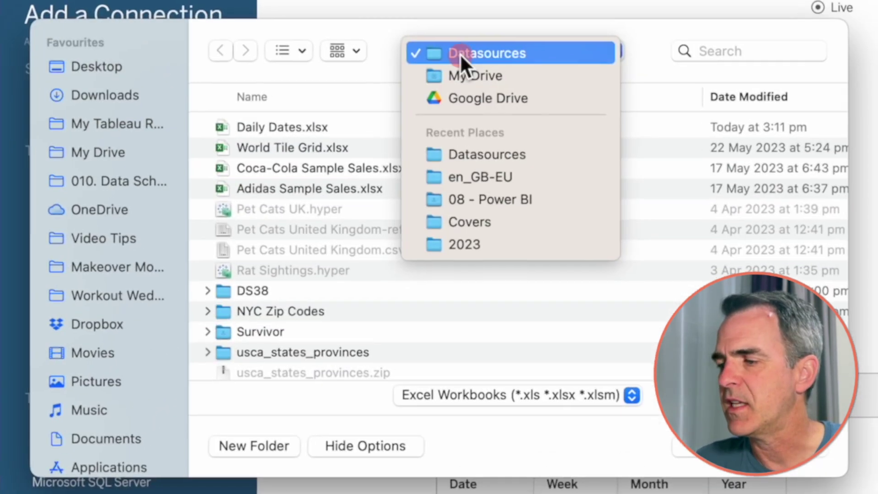
left_click(460, 177)
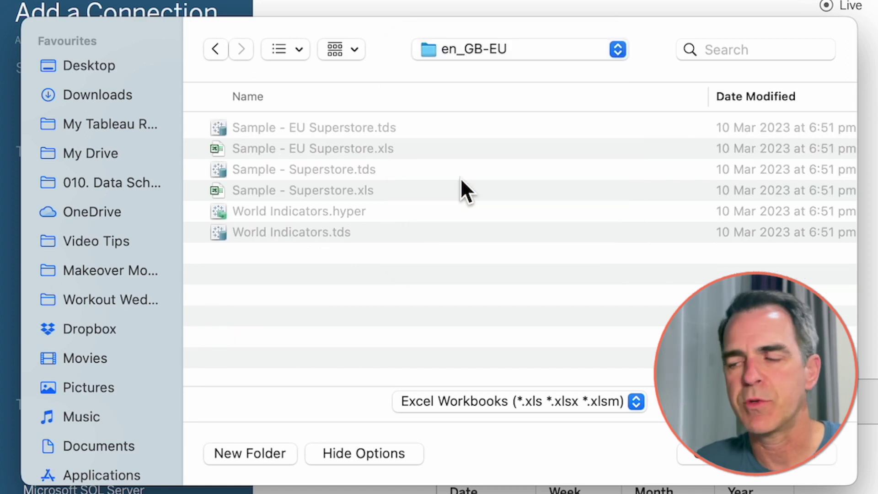
left_click(313, 190)
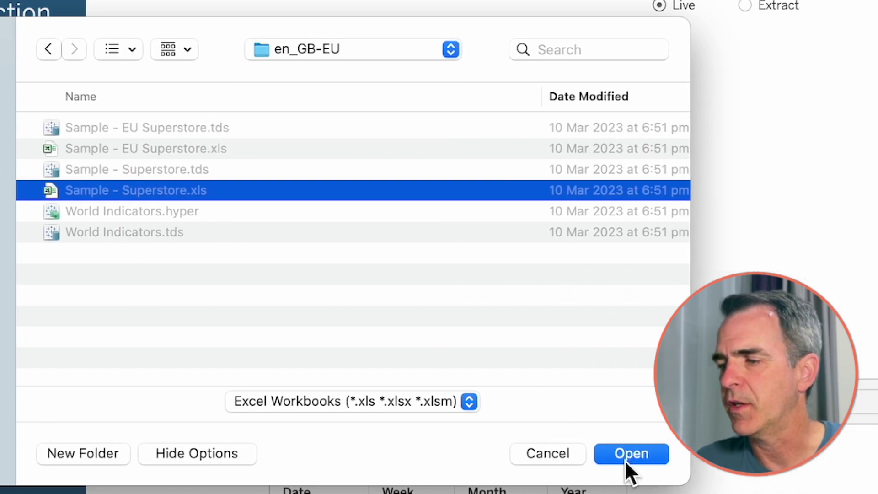
left_click(800, 452)
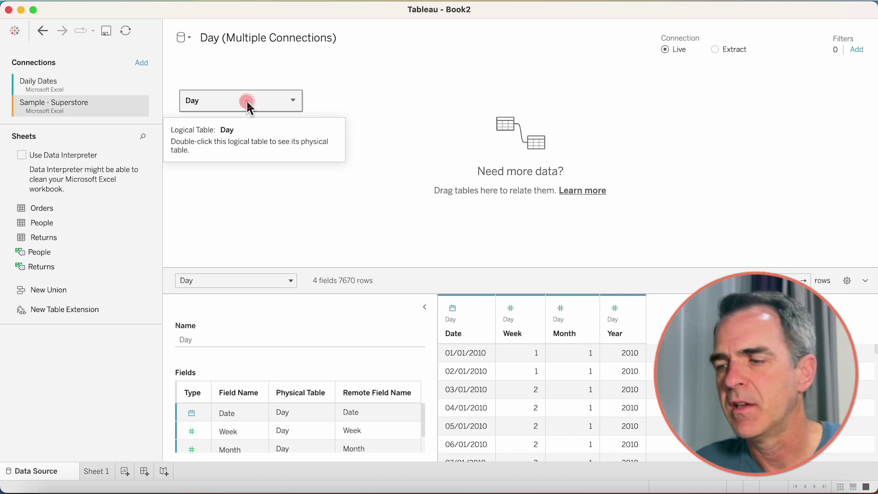
- Left-join the Orders table to Day, matching Date to Order Date
double_click(246, 102)
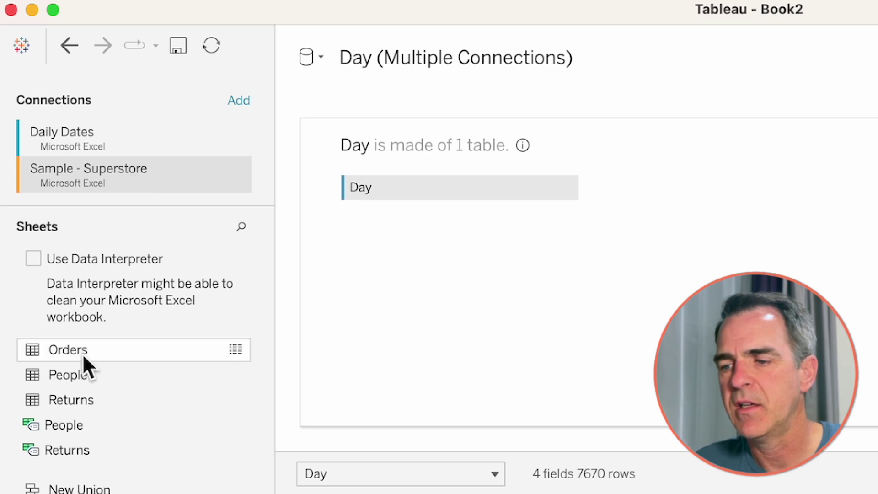
left_click_drag(83, 355, 733, 228)
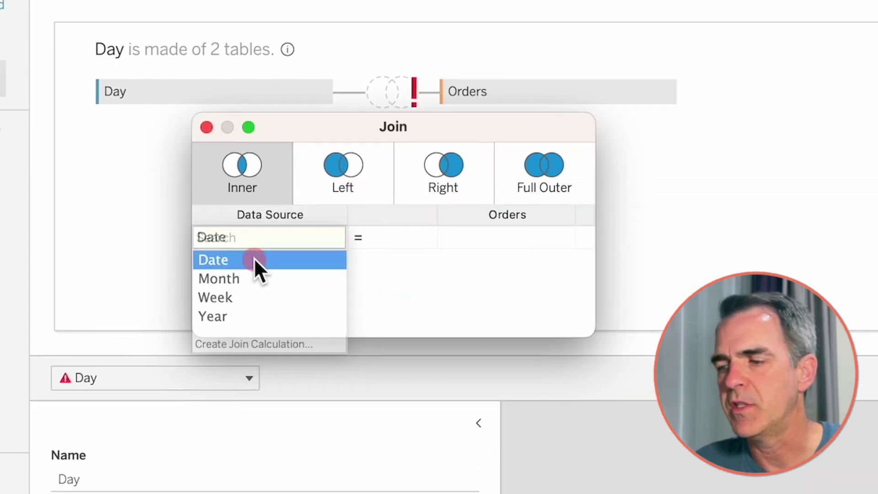
left_click(254, 259)
left_click(498, 237)
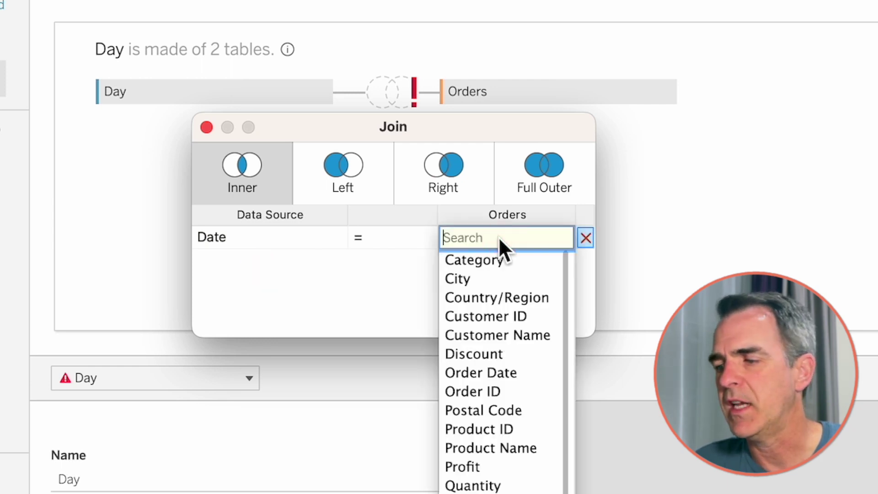
left_click(492, 377)
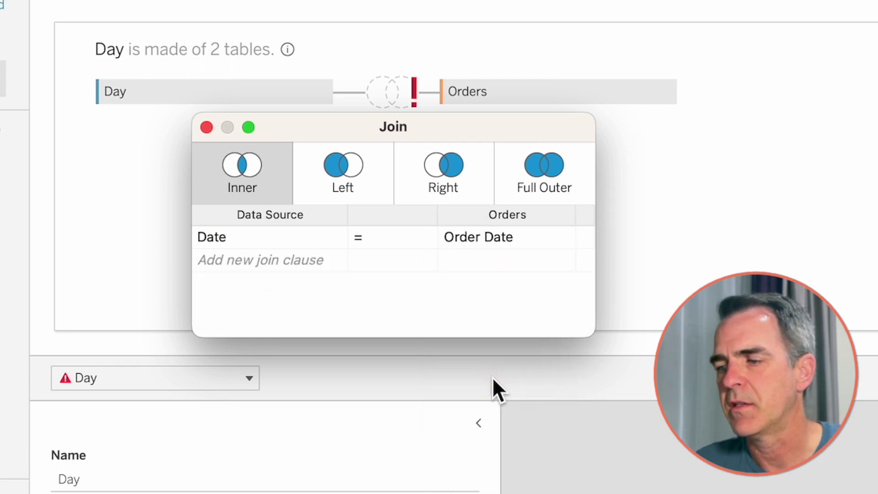
left_click(343, 178)
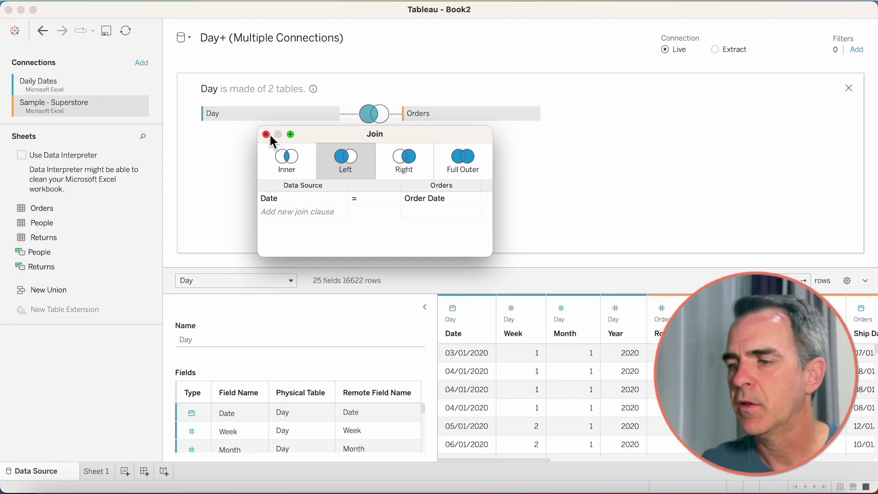
left_click(265, 133)
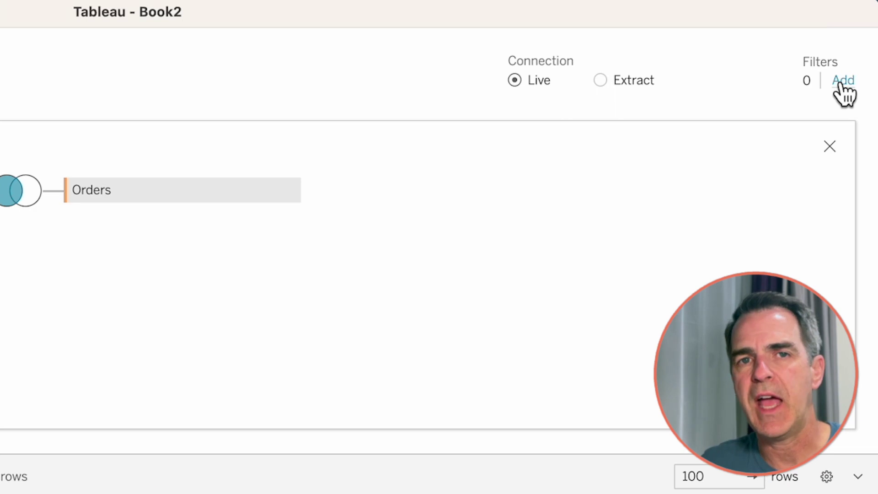
- Add a data source filter on Years of Order Date that excludes Null
left_click(843, 82)
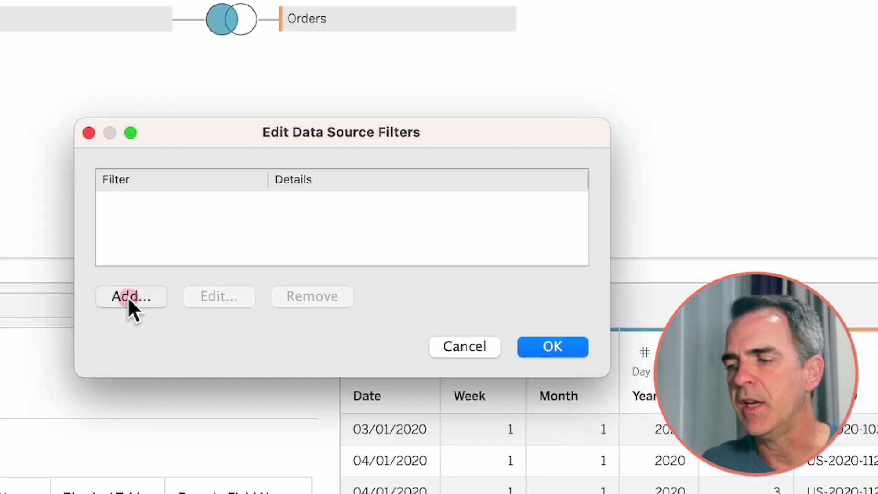
left_click(59, 353)
left_click(200, 284)
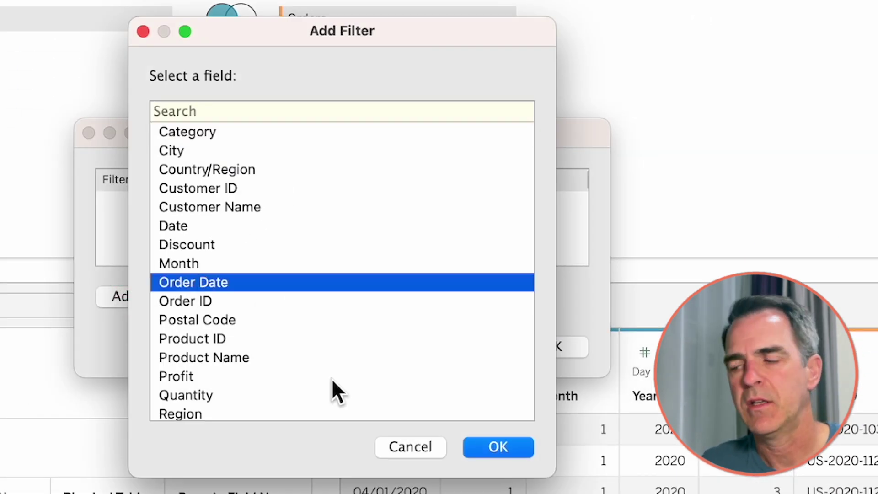
left_click(492, 446)
left_click(246, 190)
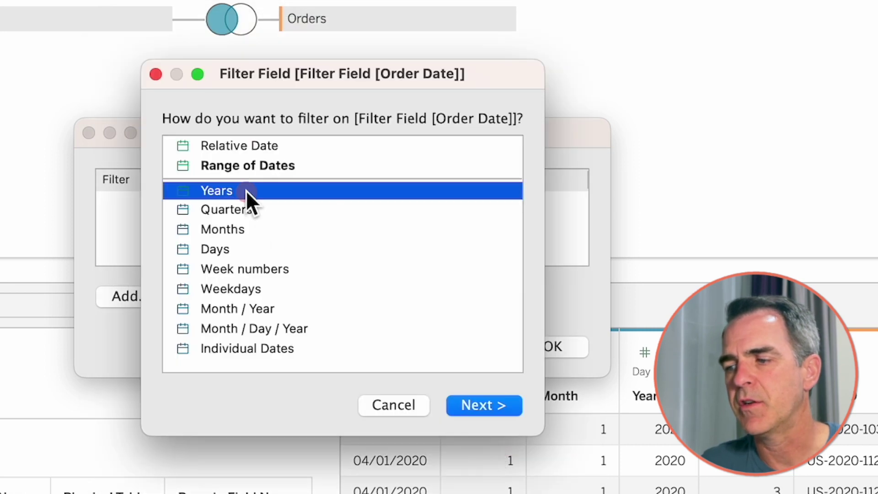
left_click(481, 404)
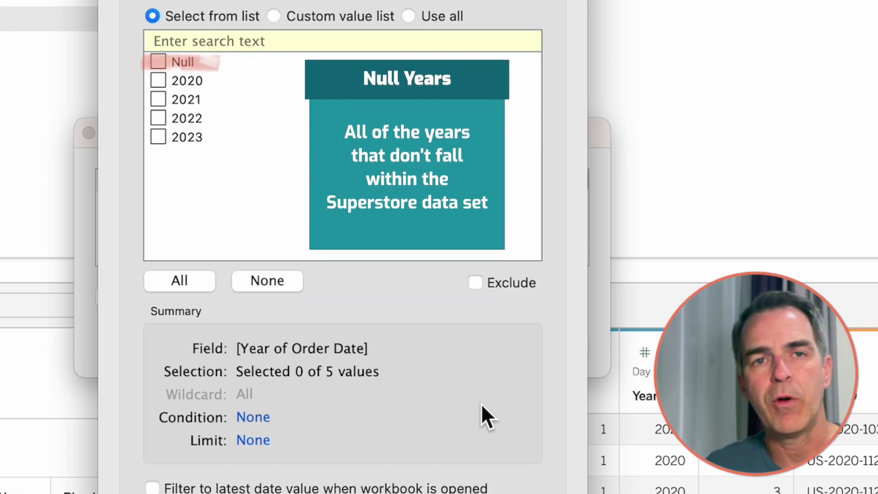
left_click(157, 62)
left_click(478, 284)
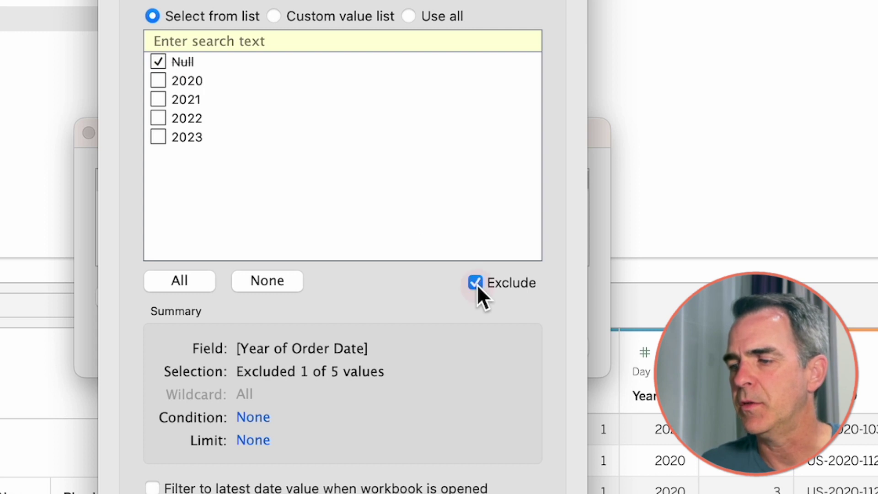
left_click(537, 418)
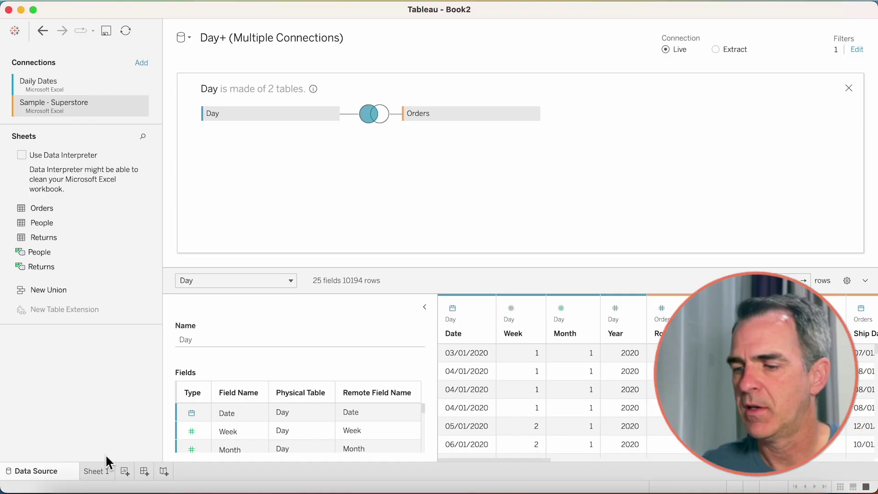
- On Sheet 1, start a calculated field with { FIXED YEAR([Order Date]) :
left_click(97, 471)
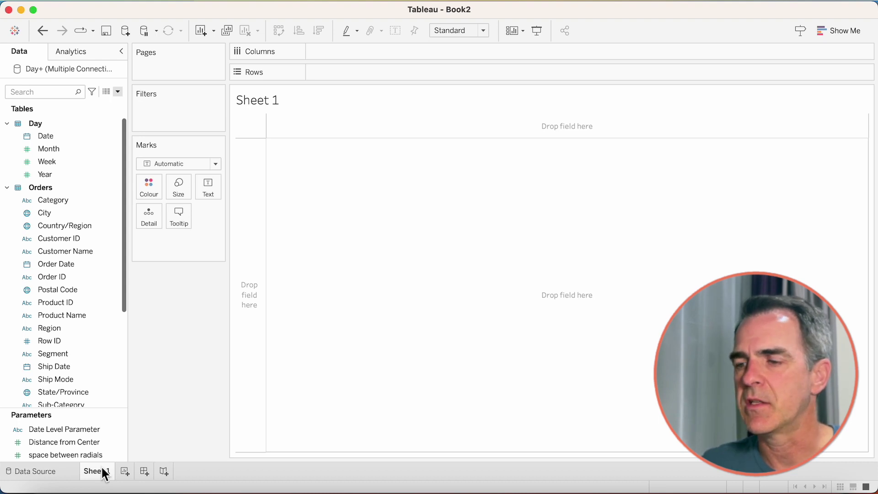
left_click(118, 91)
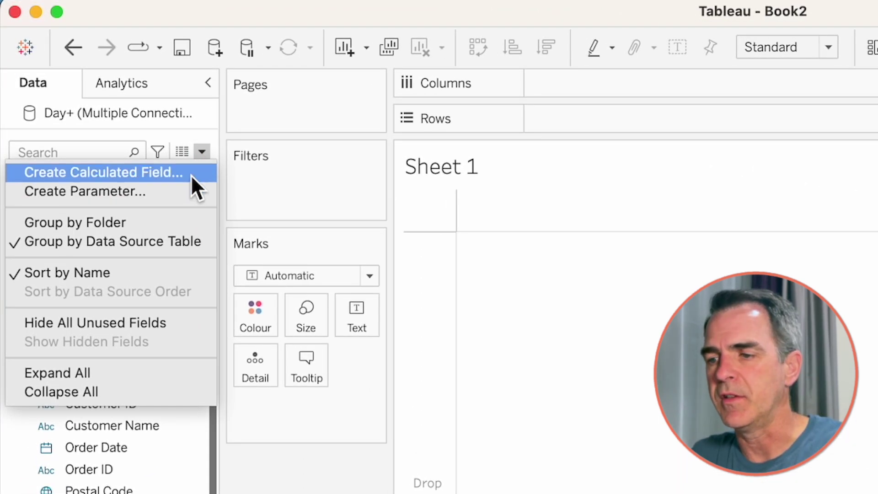
left_click(191, 175)
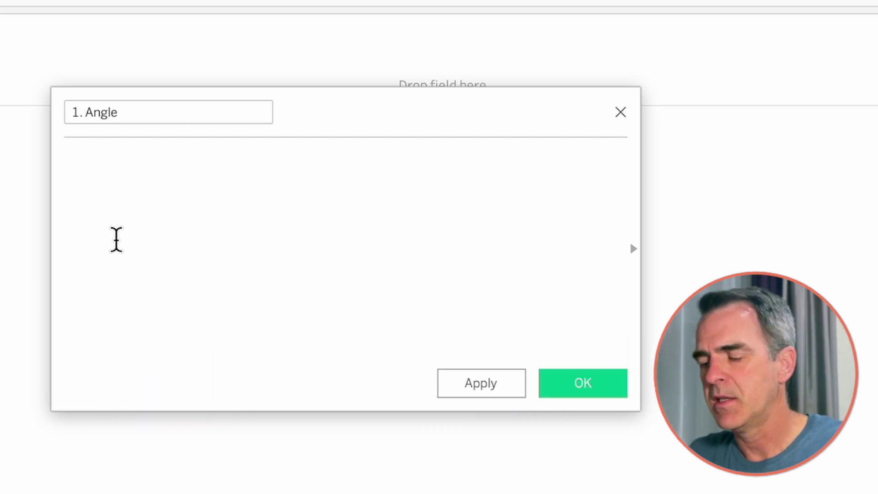
type("fix")
key("Return")
type("year")
key("Down")
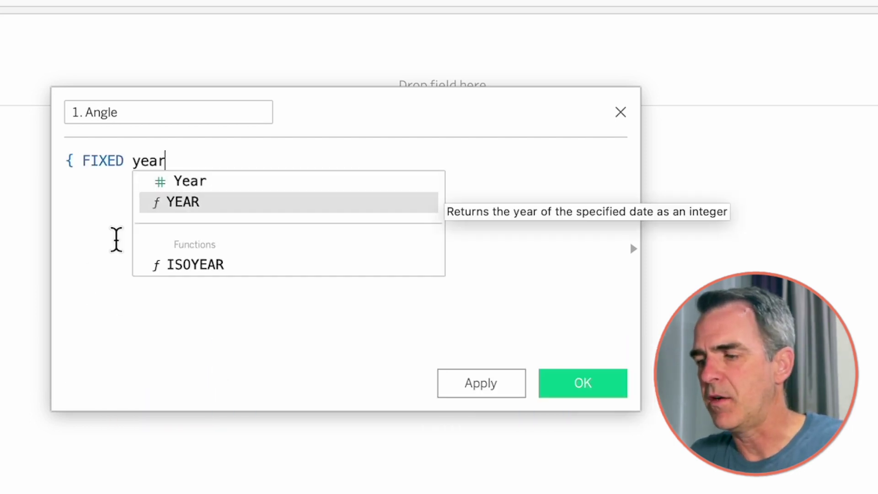
key("Return")
type("order")
key("Return")
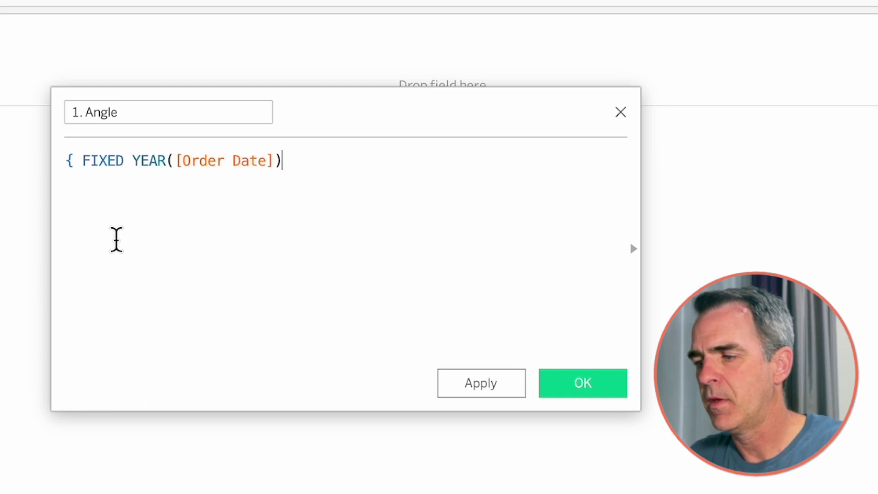
- Complete the expression as 360/COUNTD([Order Date]) }
type(": countd")
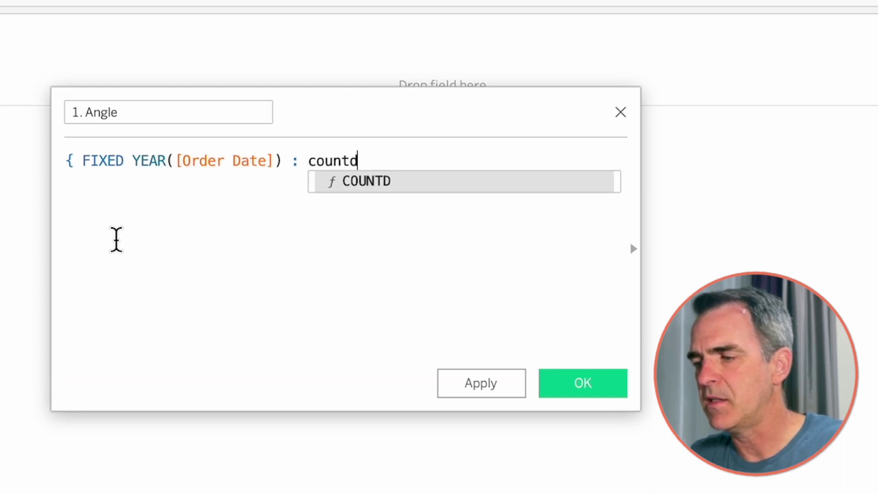
key("Return")
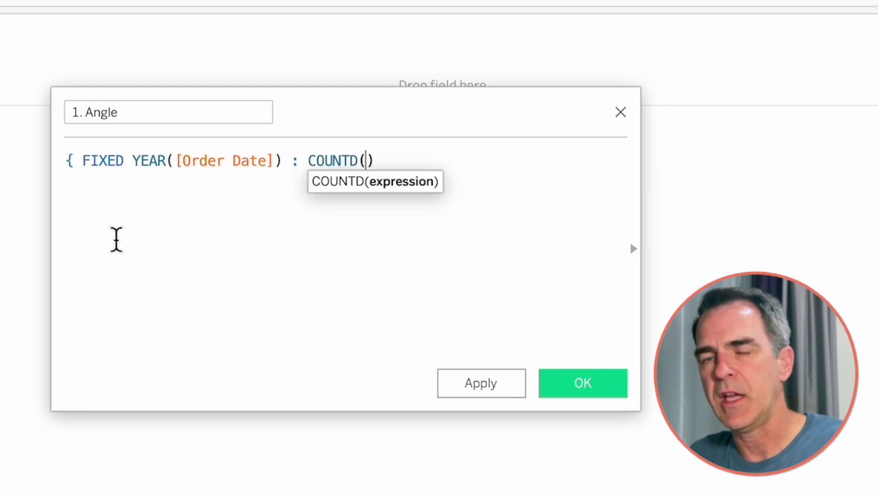
type("order")
key("Return")
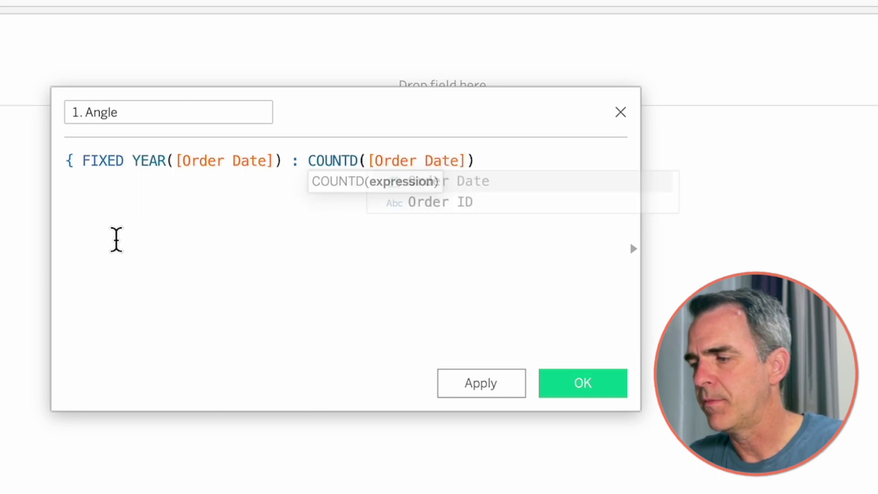
type("}")
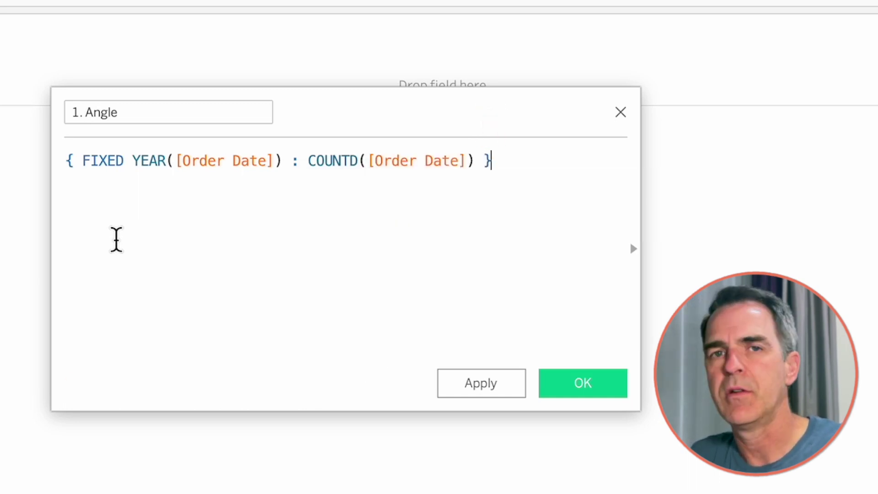
left_click(310, 166)
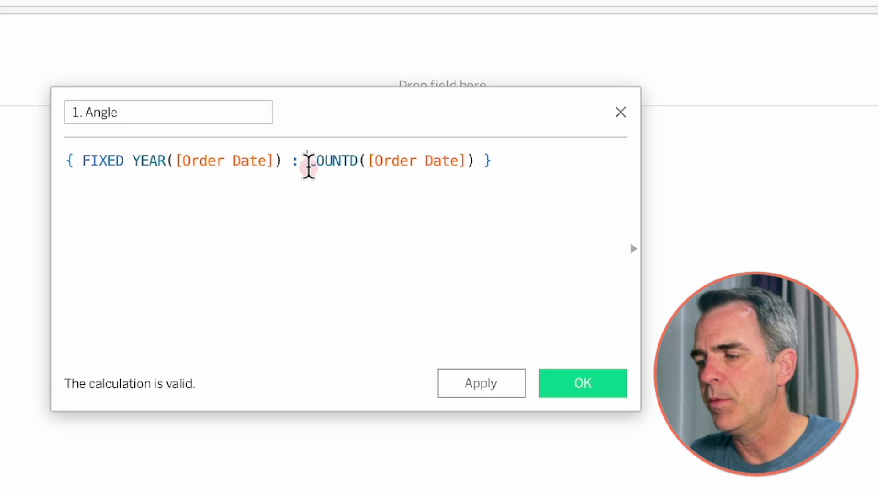
type("360/")
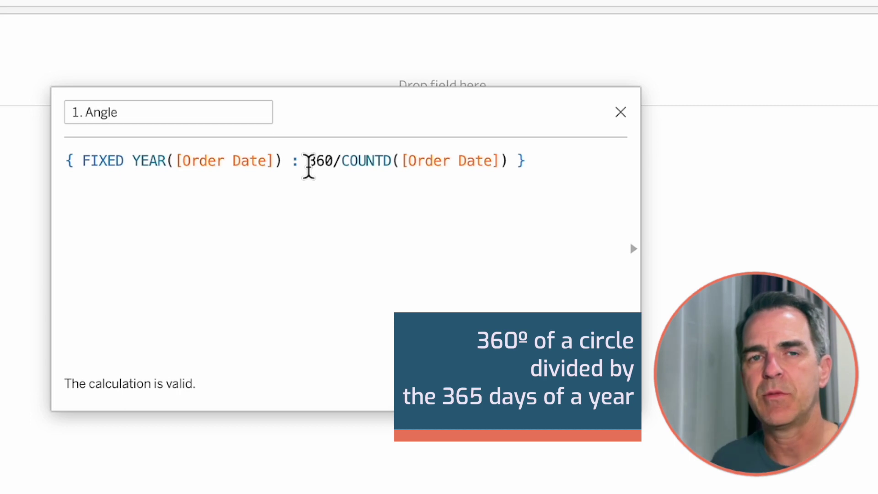
- Save 1. Angle and create '2. Angle Running Total' as RUNNING_SUM(SUM([1. Angle]))
left_click(585, 384)
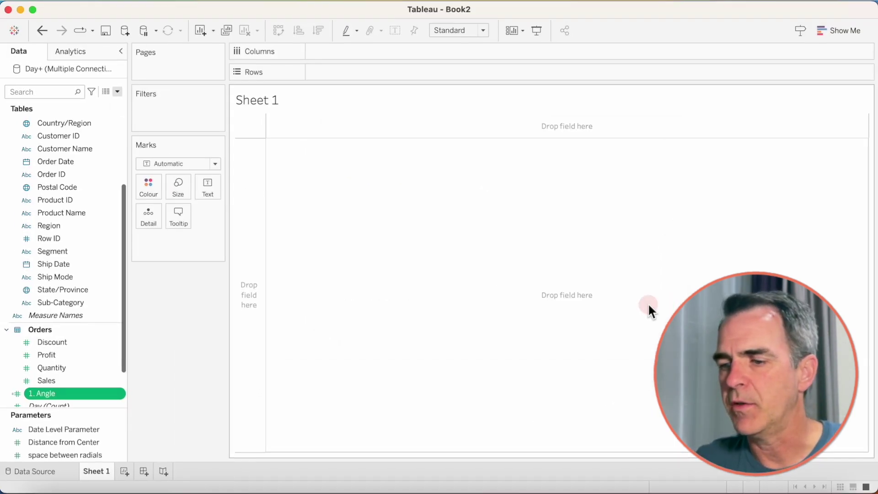
left_click(117, 91)
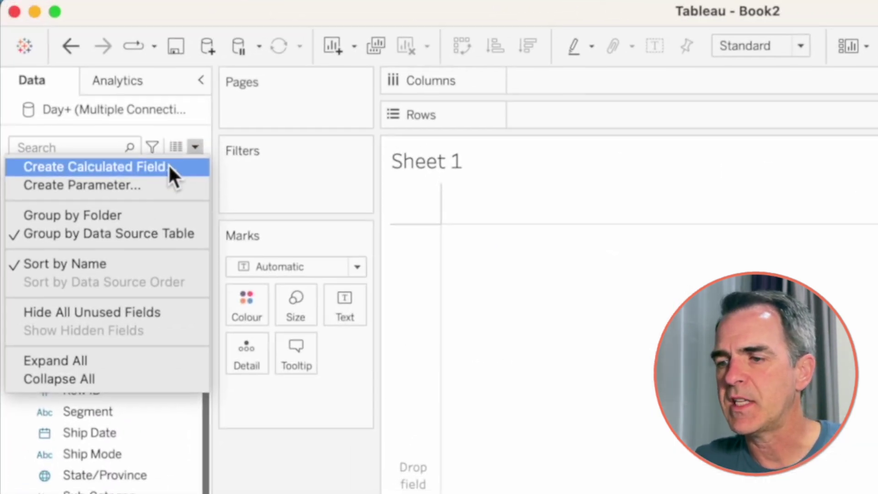
left_click(175, 173)
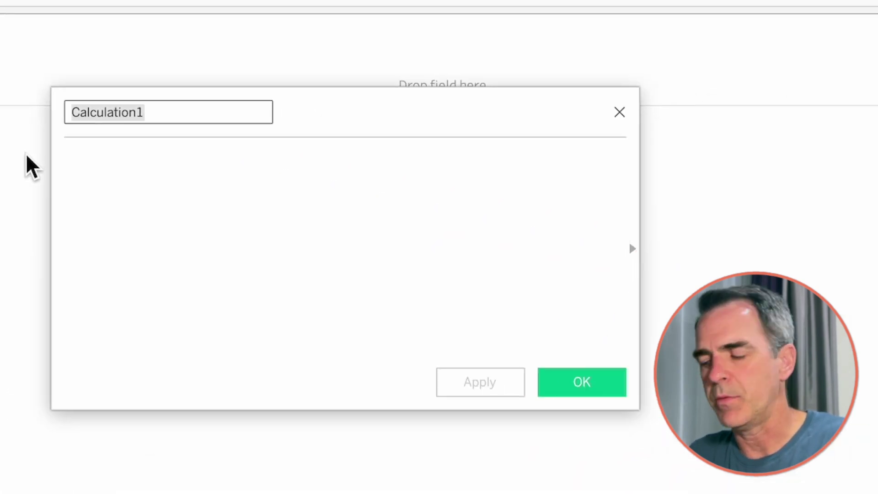
type("2. Angle Ru")
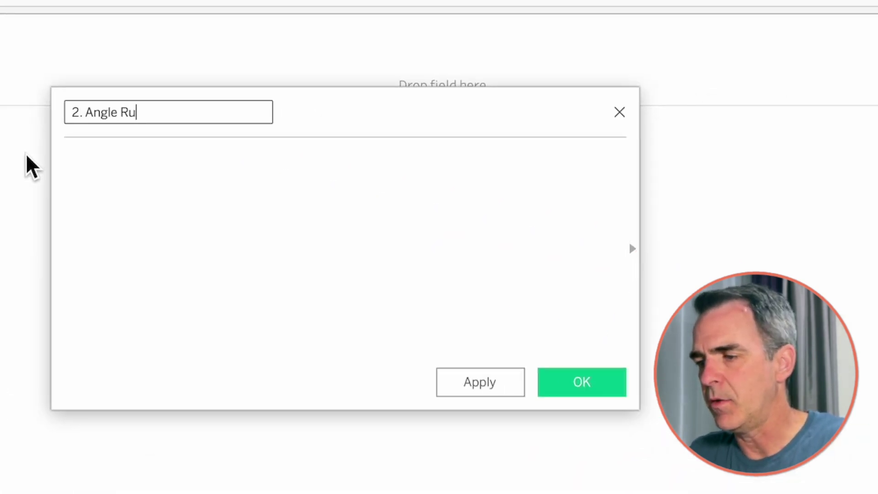
type("nning Total")
left_click(151, 225)
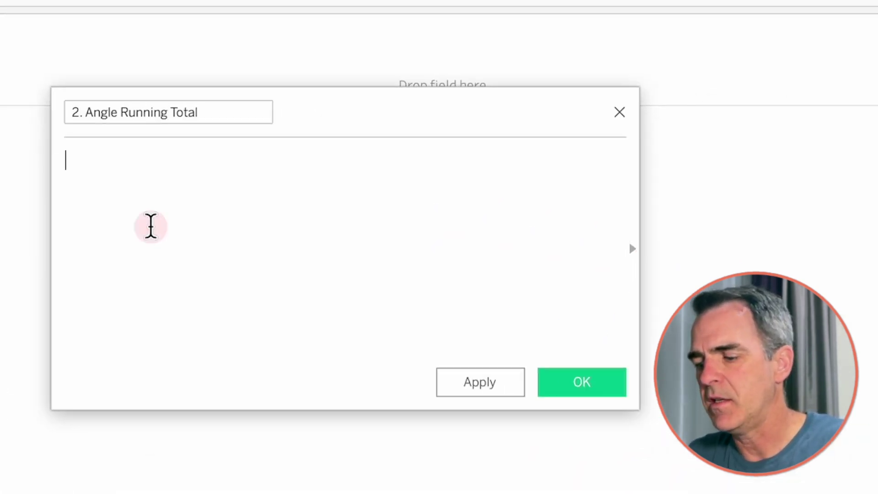
type("run")
left_click(161, 264)
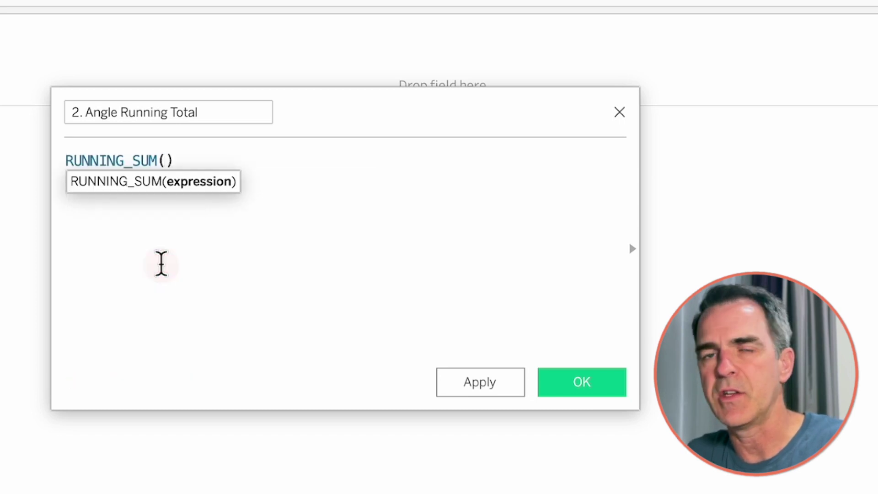
type("sum")
key("Return")
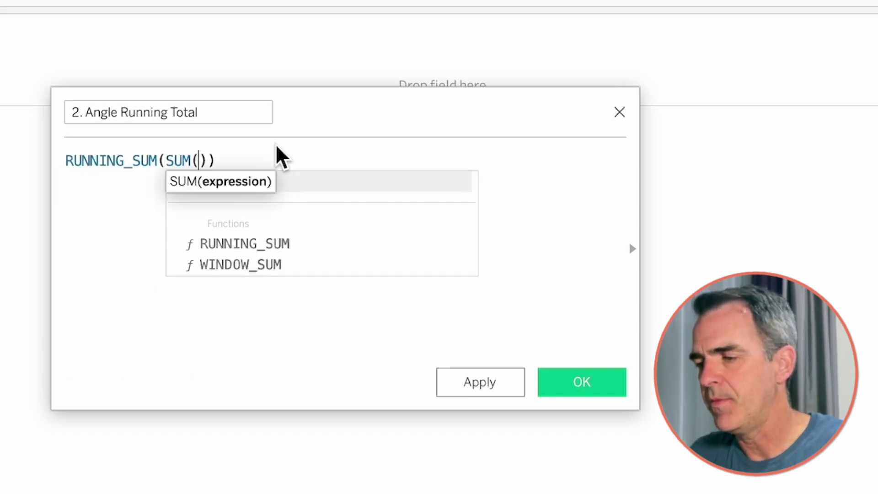
type("angl")
left_click(288, 201)
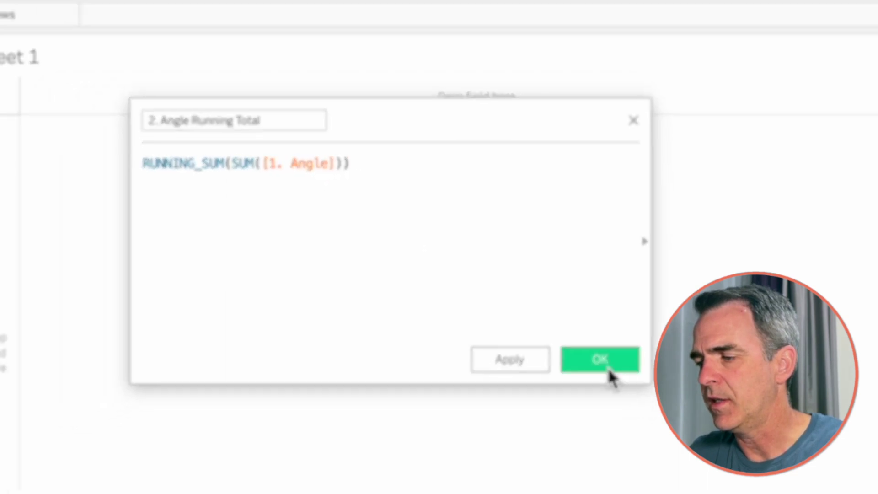
left_click(598, 360)
- Create '3. Angle in Radians' as RADIANS([2. Angle Running Total])
left_click(118, 91)
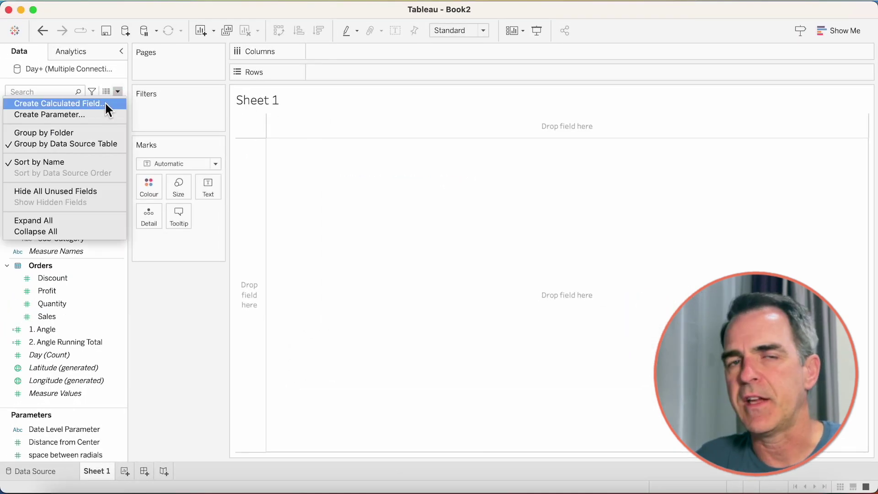
left_click(105, 102)
type("3. ")
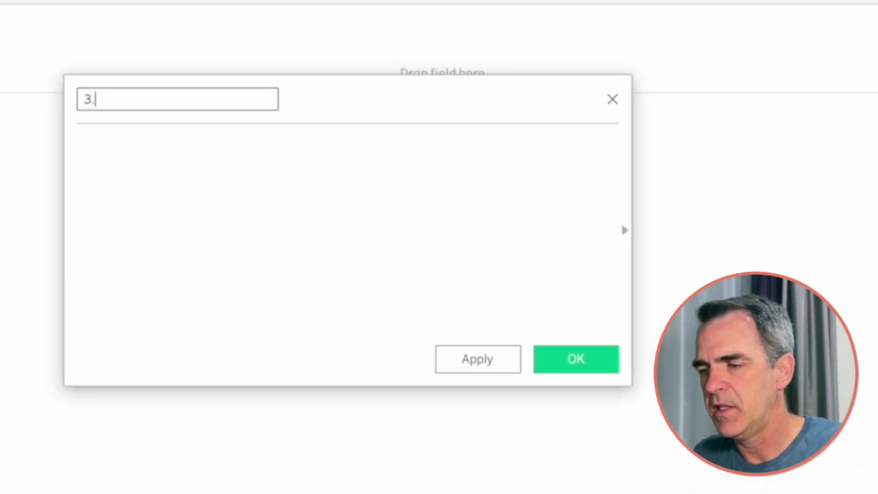
type("Angle in ")
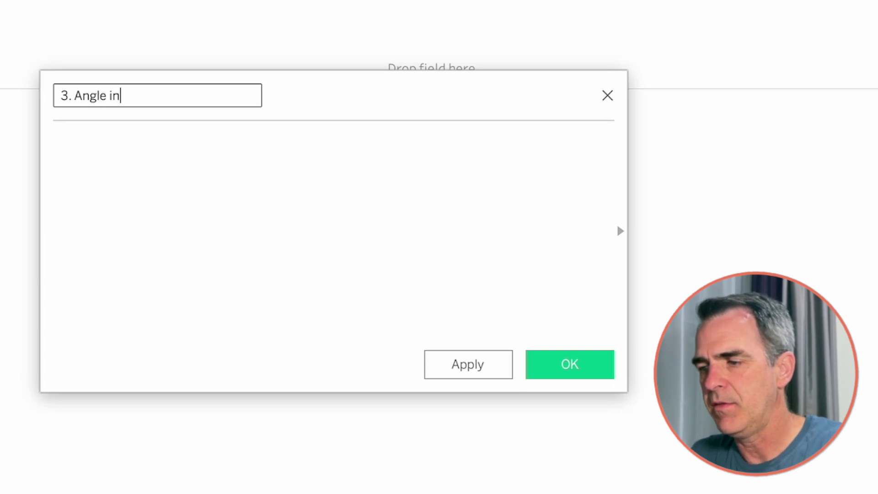
type("Radians")
left_click(76, 211)
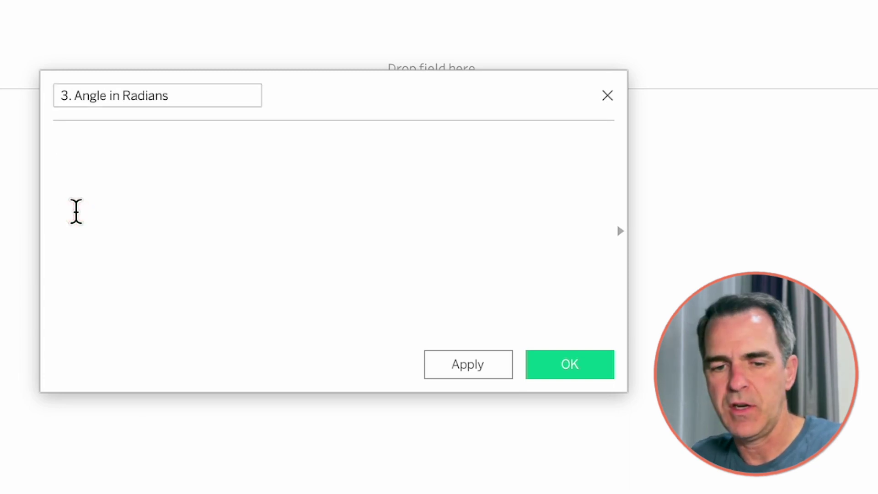
type("ra")
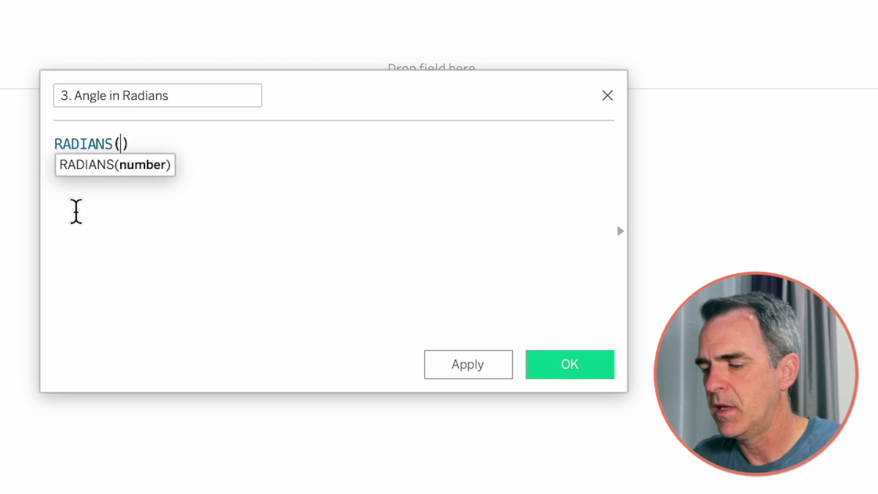
type("ang")
left_click(219, 205)
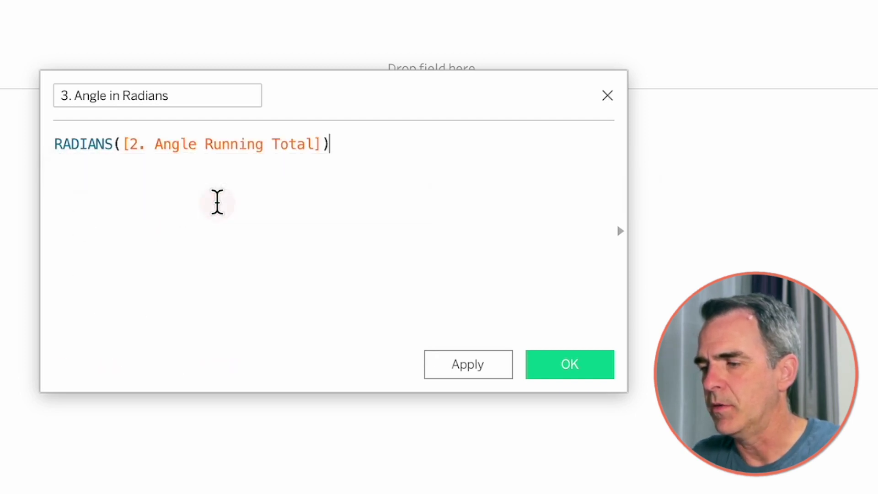
left_click(567, 365)
left_click(118, 92)
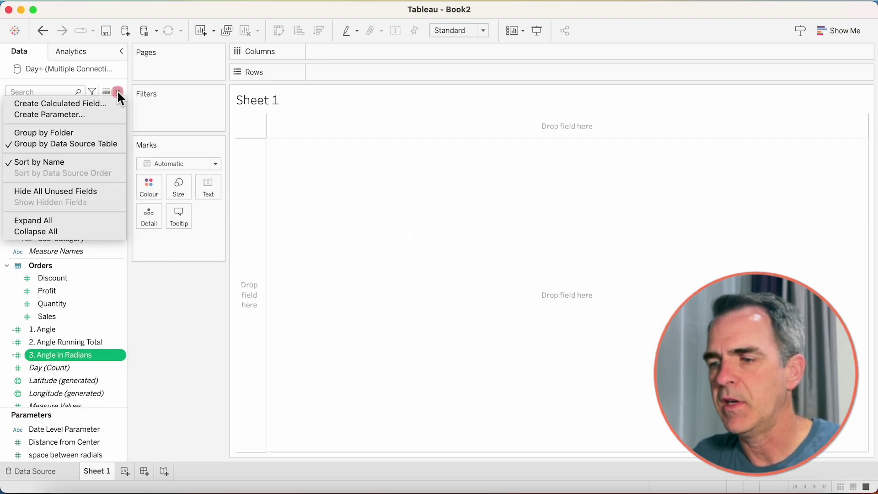
- Start a calculated field named '4. Radius' beginning with AVG([Year])
left_click(105, 103)
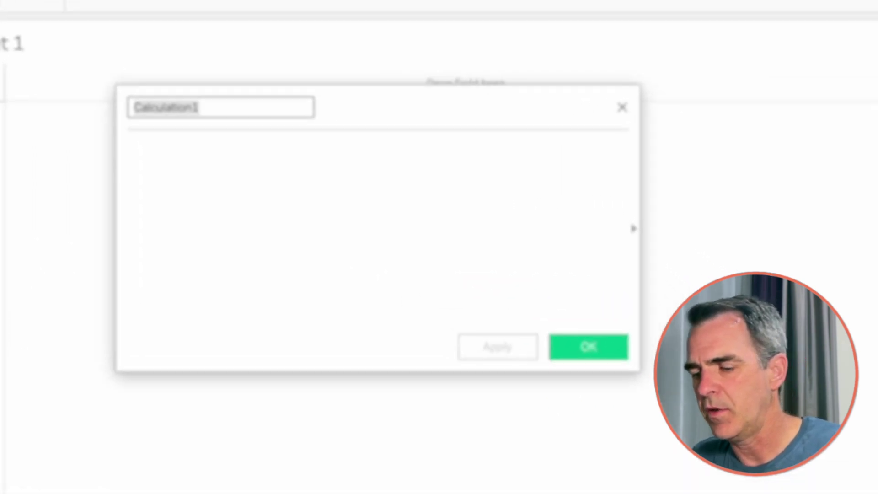
type("4. Rad")
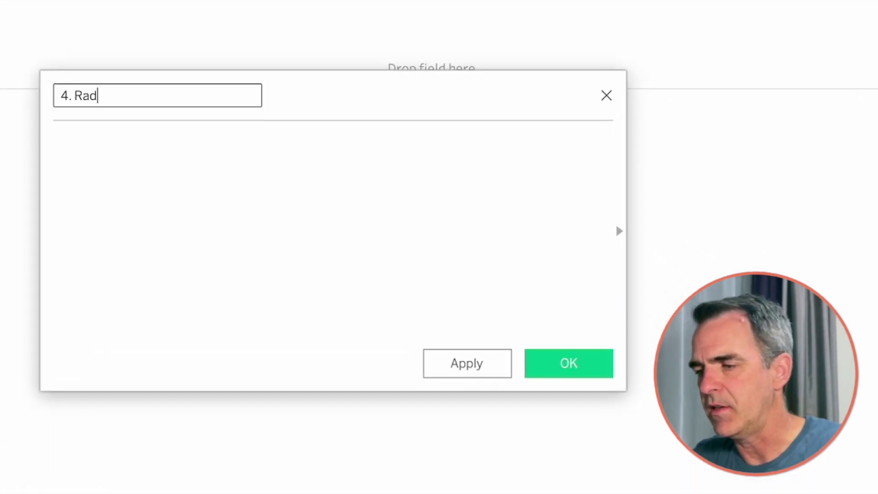
type("ius")
left_click(237, 220)
type("av")
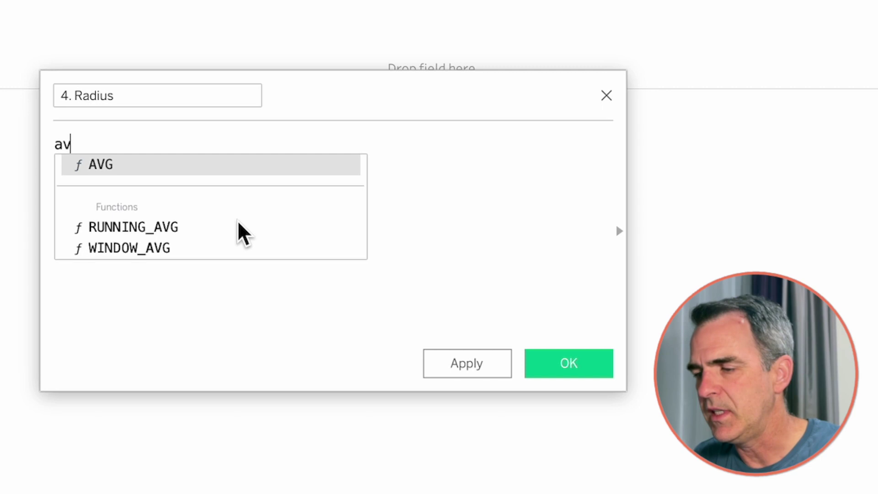
key("Return")
type("year")
key("Return")
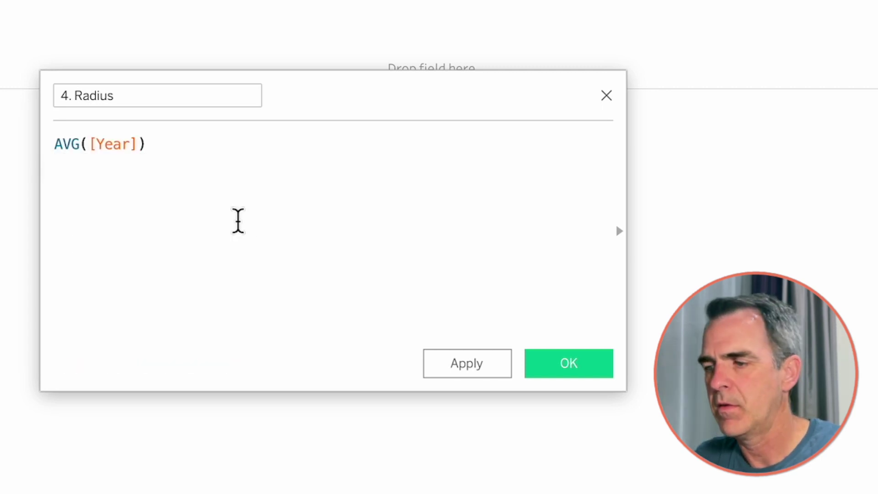
- Subtract AVG({MIN([Year])}) and finish the radius formula with * 10 + 45
type("- ")
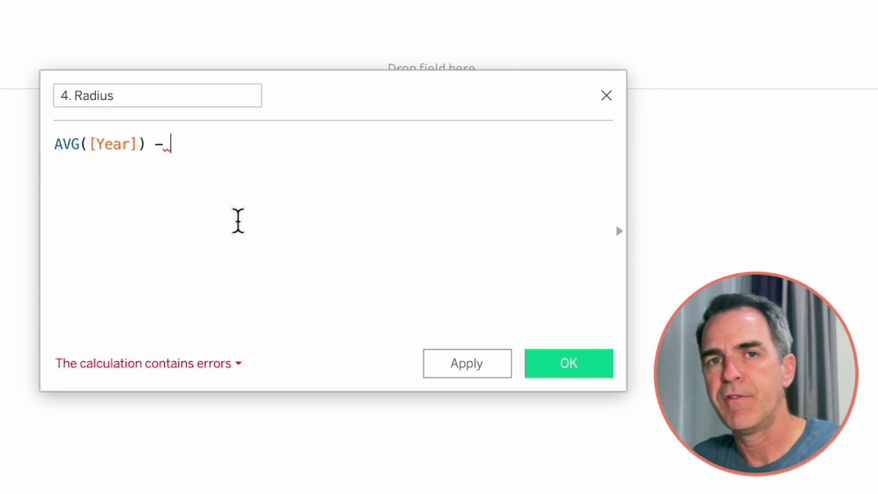
type("{")
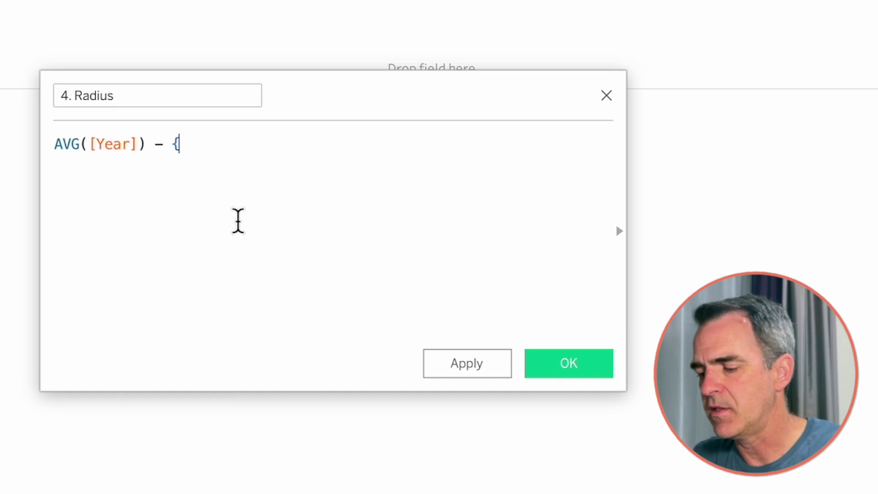
type("min")
key("Return")
type("year")
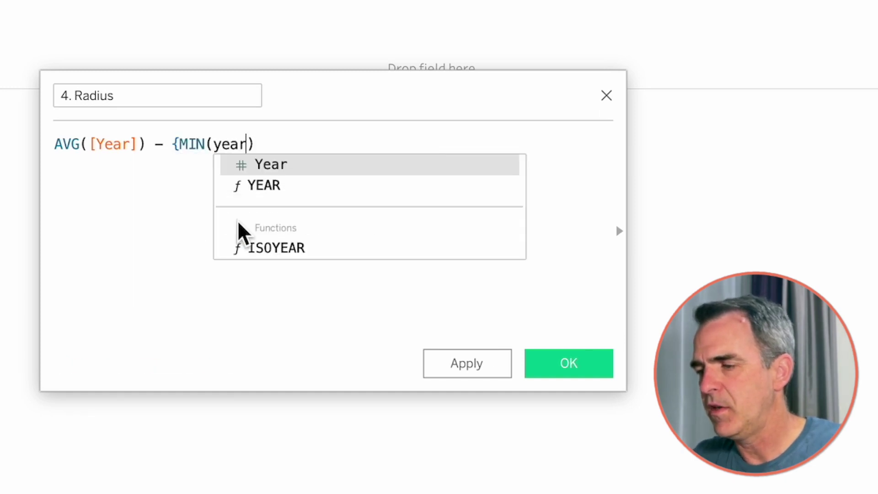
key("Return")
type("}")
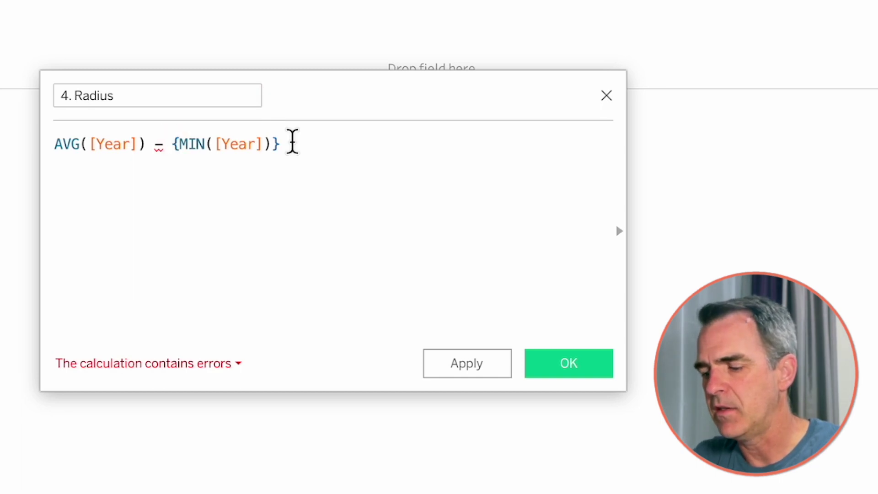
type("AV")
key("Return")
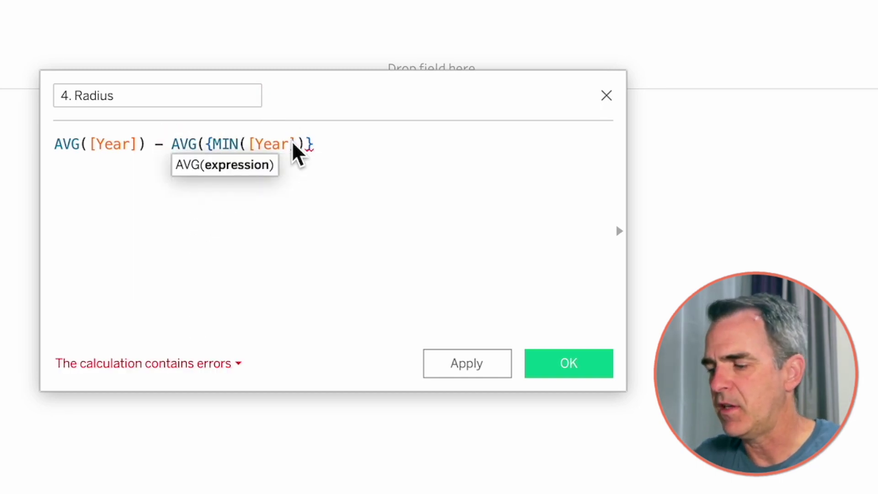
type(")")
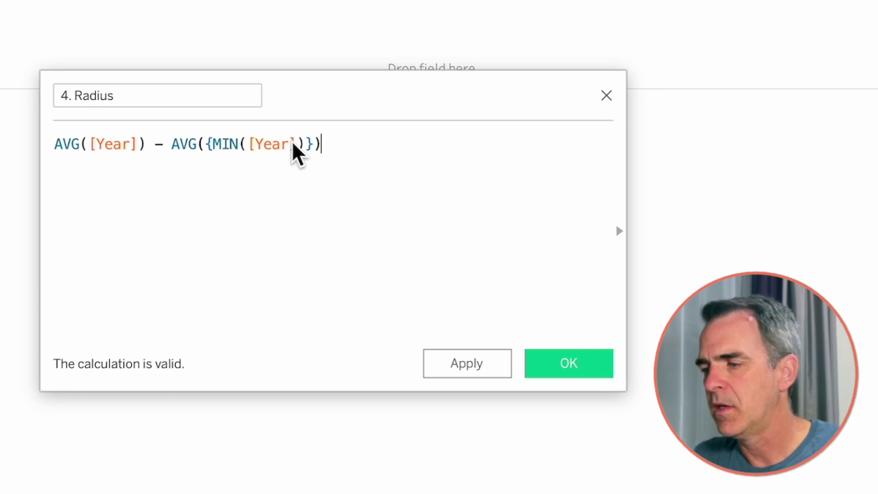
type(" )")
key("Home")
type("([Year])}) ) ")
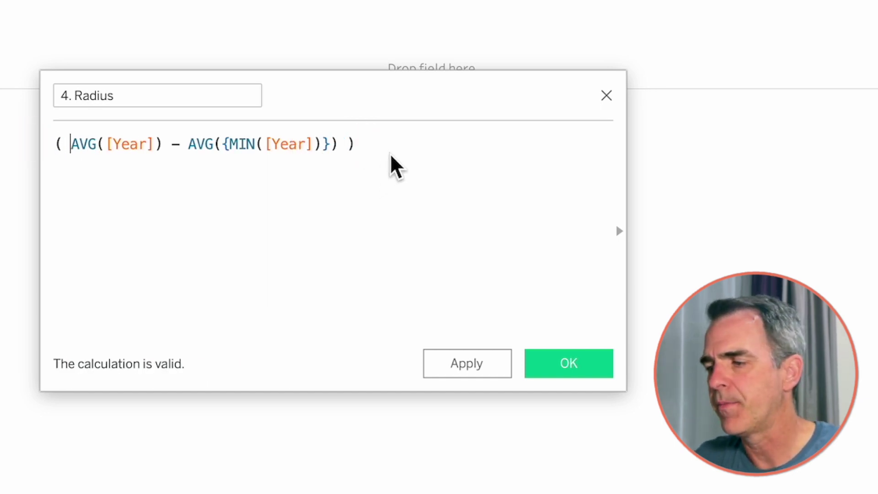
type("* 10")
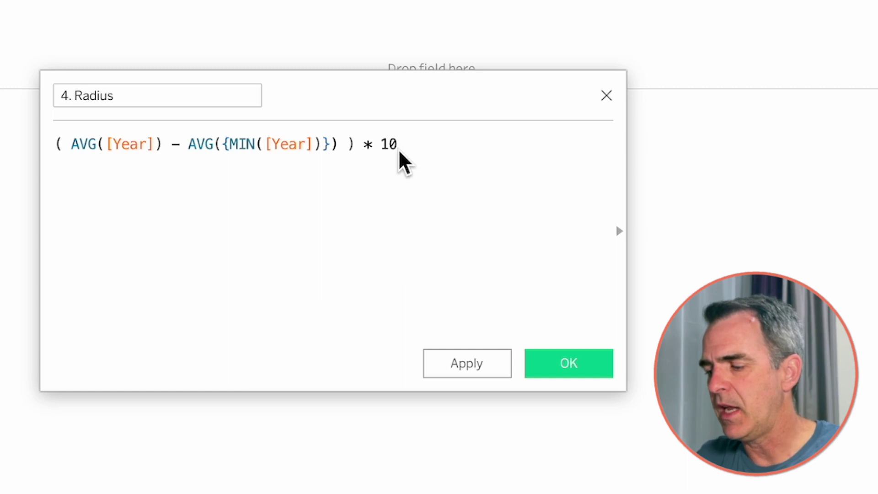
type(" + 45")
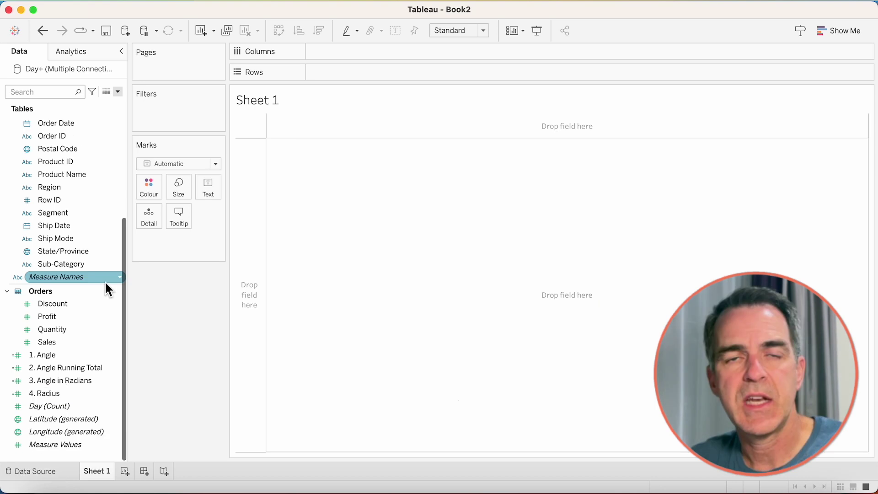
- Create '5. X' as SIN([3. Angle in Radians])*[4. Radius]
left_click(117, 91)
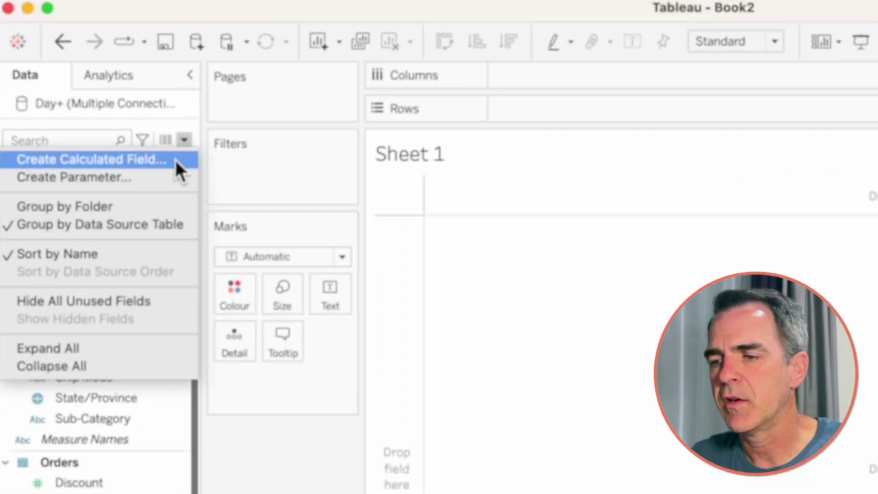
left_click(176, 161)
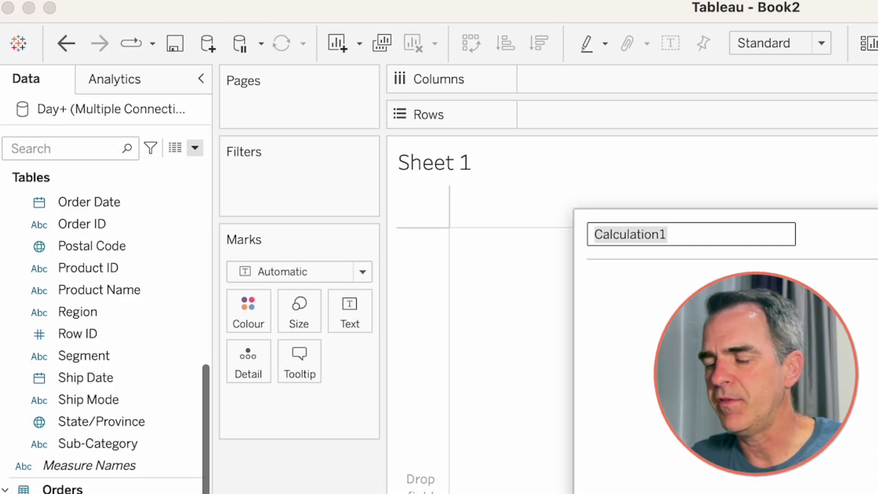
type("5. X")
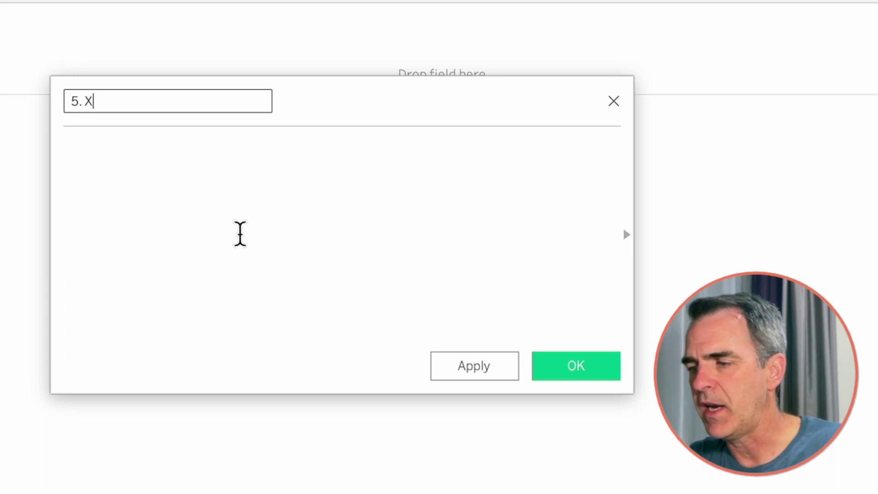
left_click(269, 255)
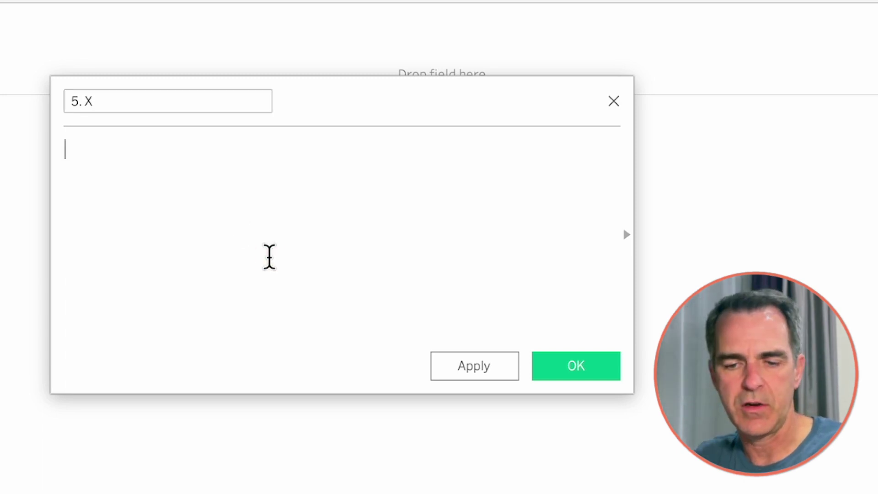
type("sin")
key("Return")
type("an")
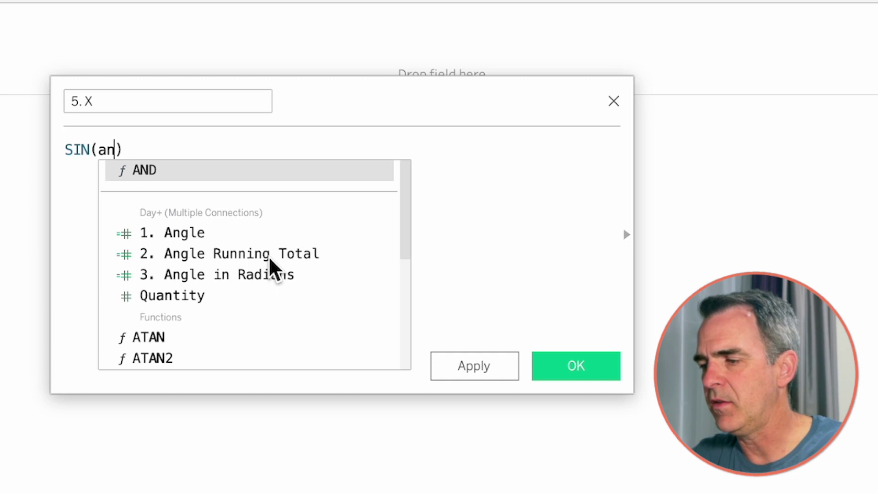
left_click(269, 275)
type("*rad")
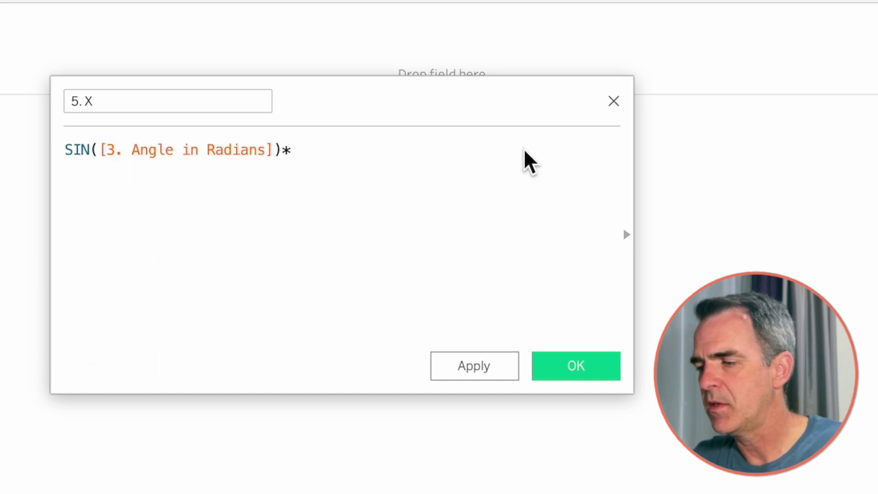
left_click(476, 253)
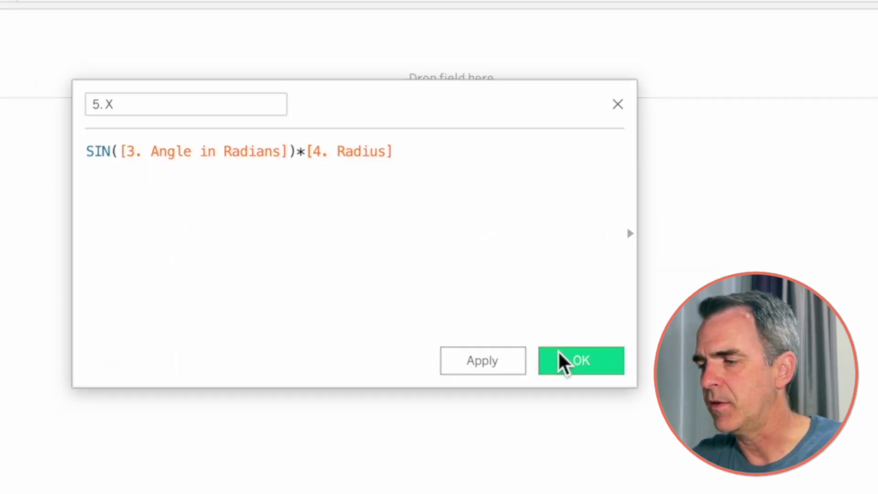
left_click(567, 365)
- Create '6. Y' as COS([3. Angle in Radians])*[4. Radius]
left_click(118, 92)
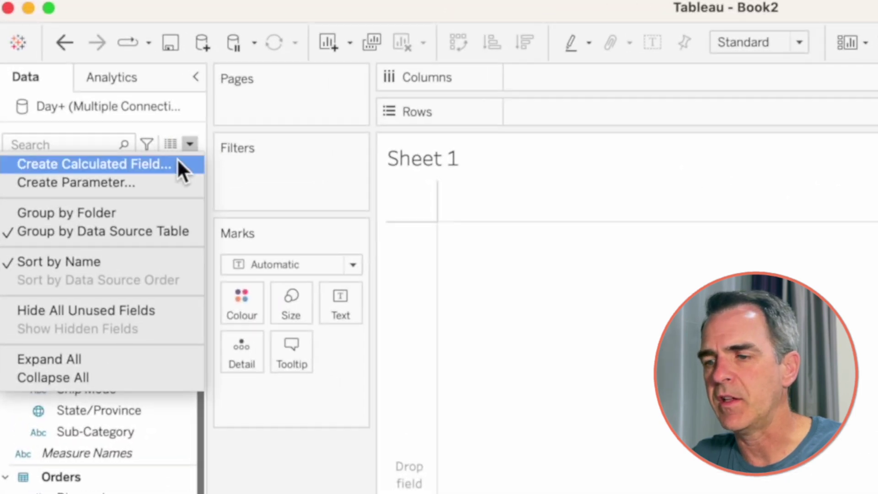
left_click(94, 146)
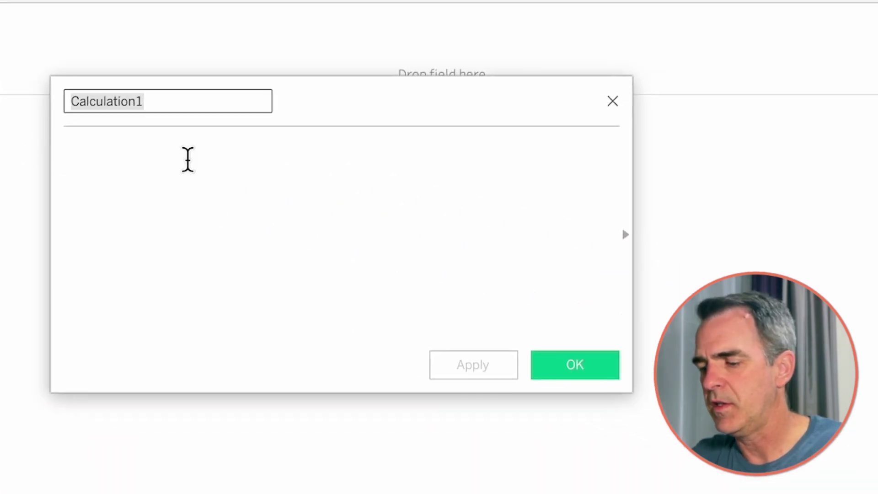
type("6. Y")
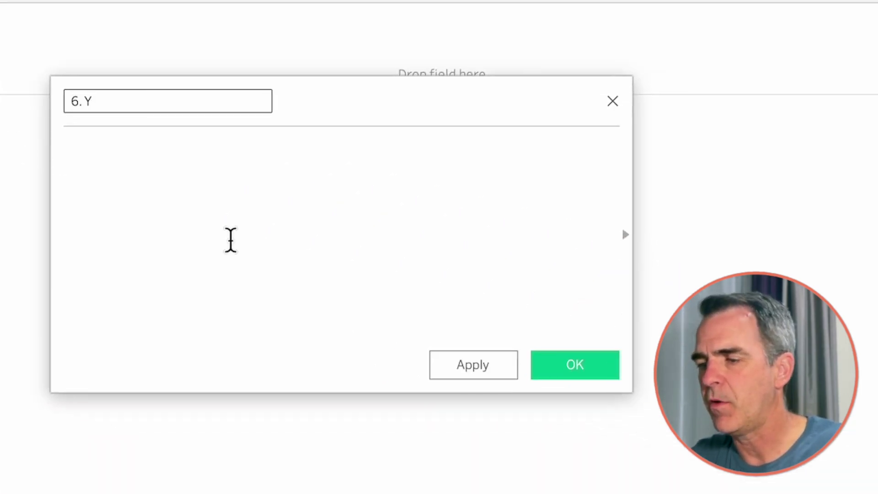
left_click(230, 239)
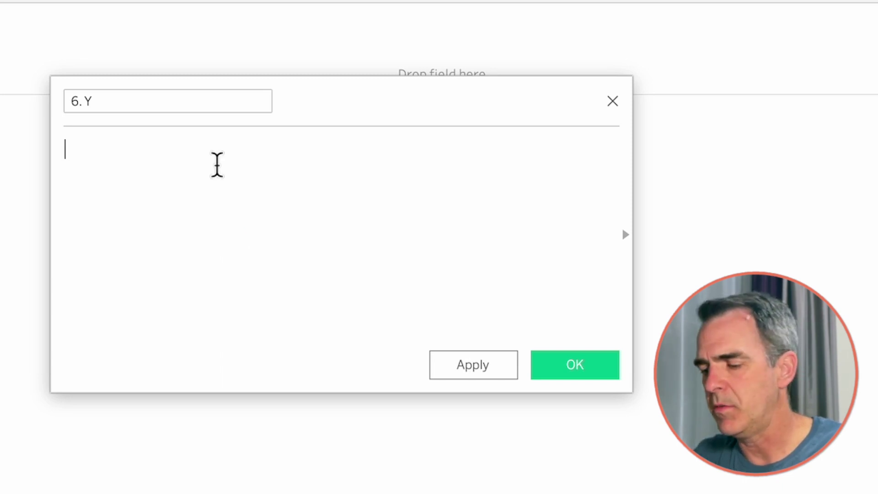
type("cos")
key("Return")
type("ang")
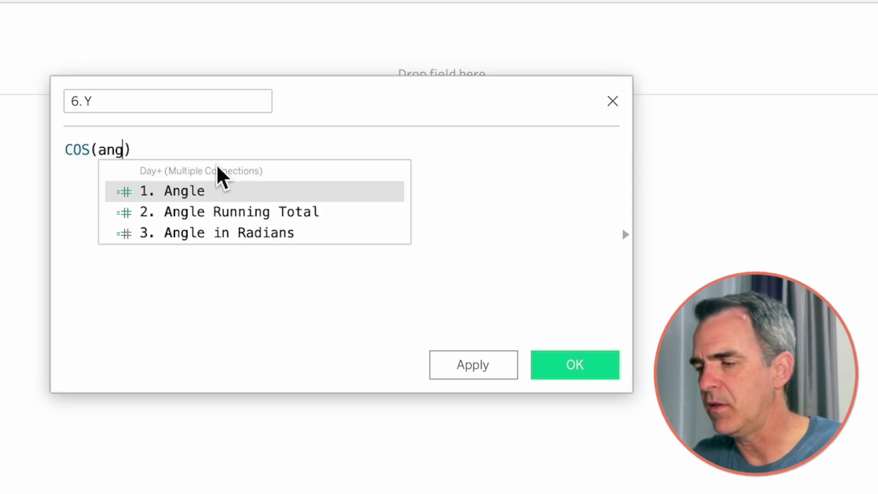
left_click(231, 232)
type("*rad")
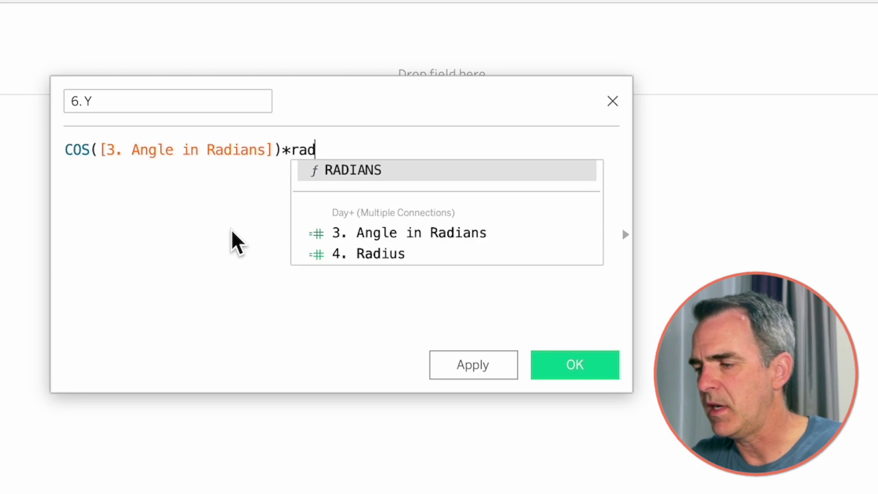
left_click(361, 254)
left_click(575, 364)
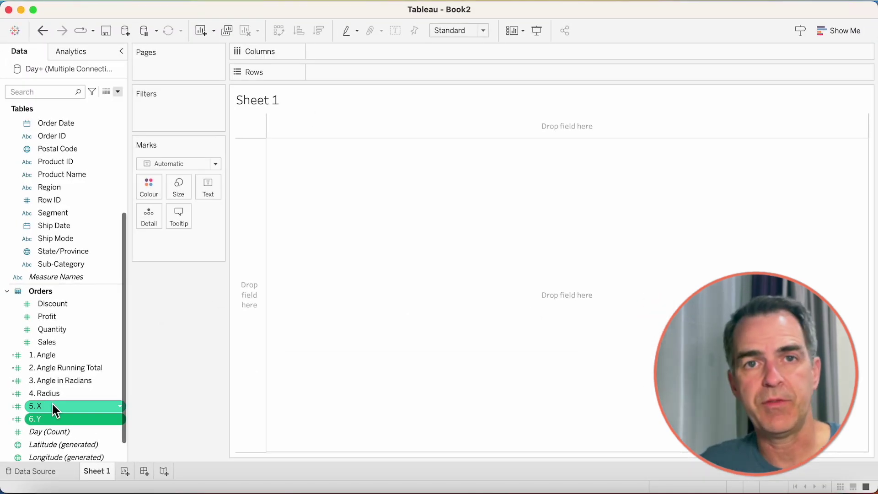
- Put 5. X on Columns and 6. Y on Rows
left_click_drag(51, 404, 223, 151)
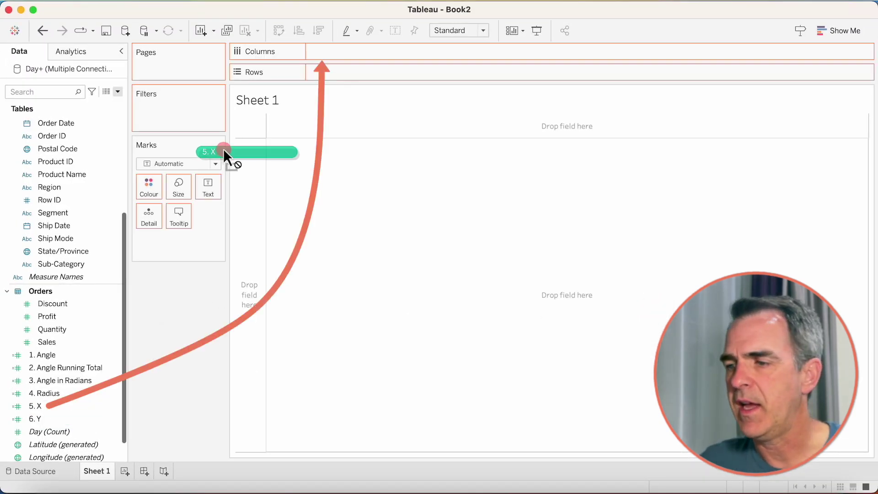
left_click_drag(324, 49, 325, 49)
left_click(70, 382)
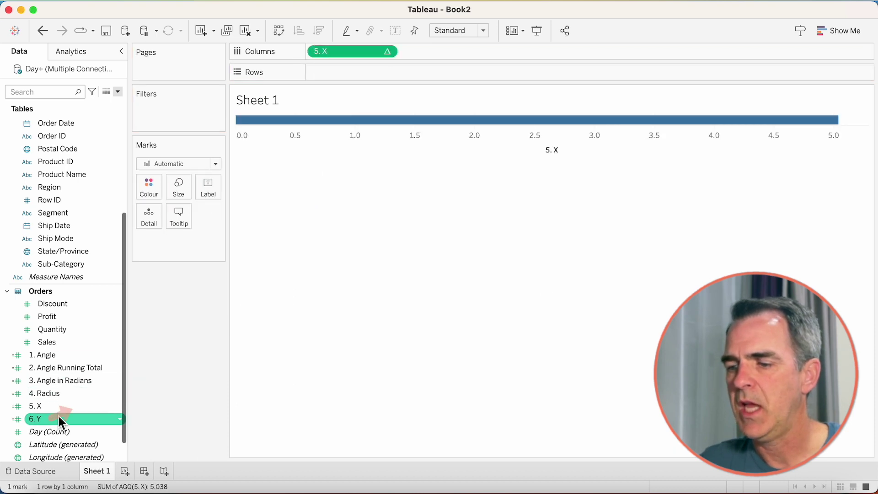
left_click_drag(59, 419, 322, 72)
- Colour by YEAR(Order Date), add discrete Order Date to Detail, and edit 5. X's table calculation
mouse_move(56, 123)
left_mouse_down()
mouse_move(71, 145)
mouse_move(166, 208)
left_mouse_up()
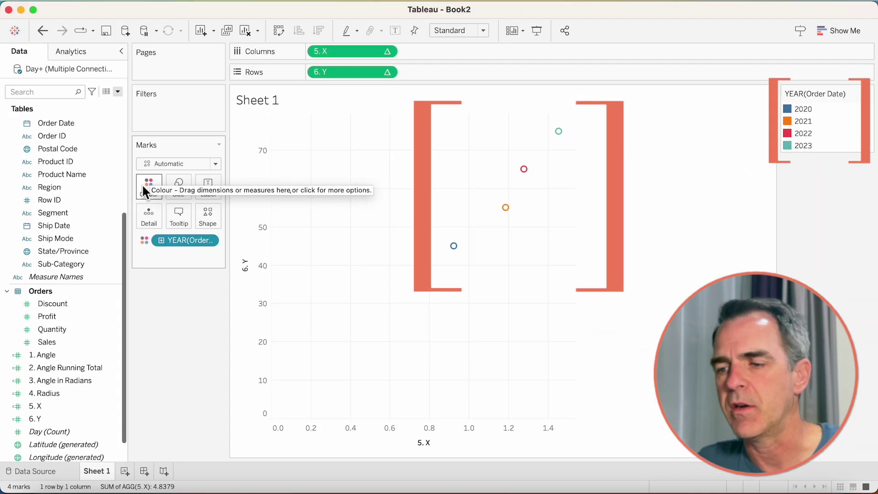
left_click(69, 168)
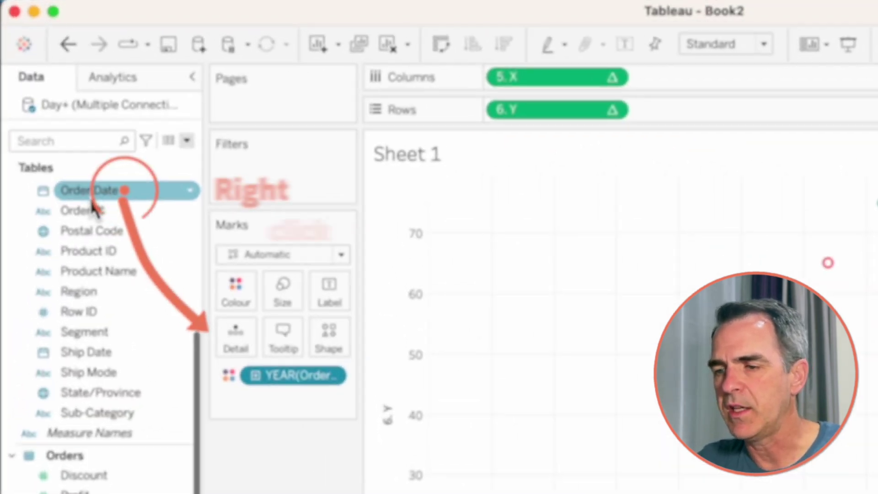
left_click_drag(92, 196, 237, 344)
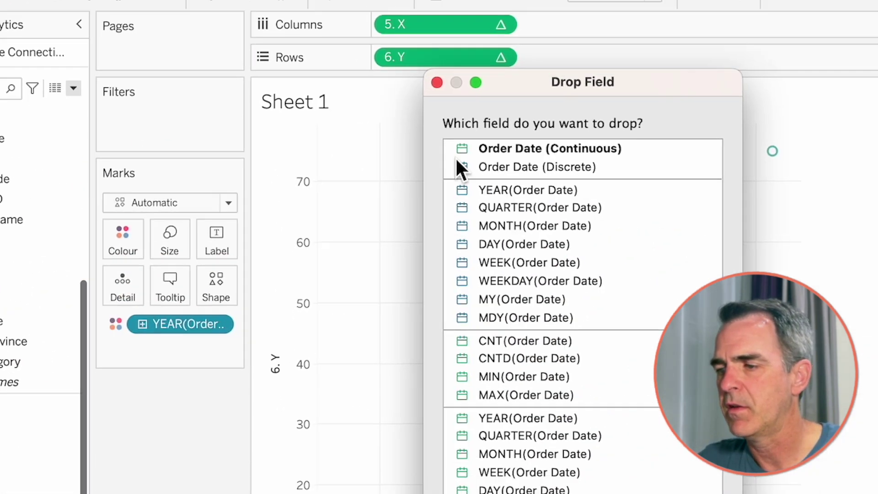
left_click(487, 168)
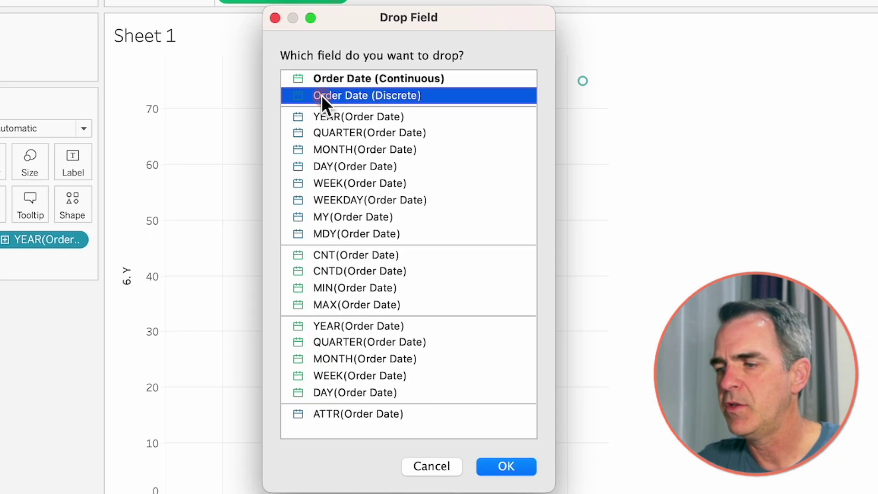
left_click(492, 465)
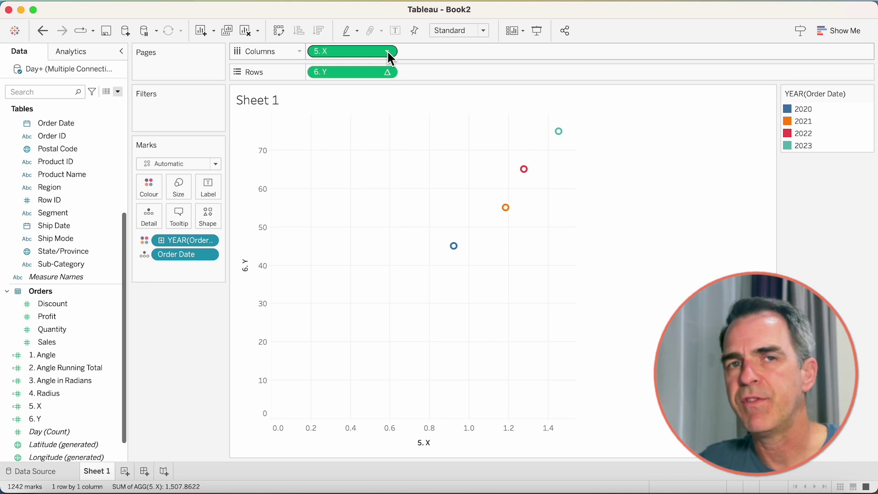
left_click(387, 51)
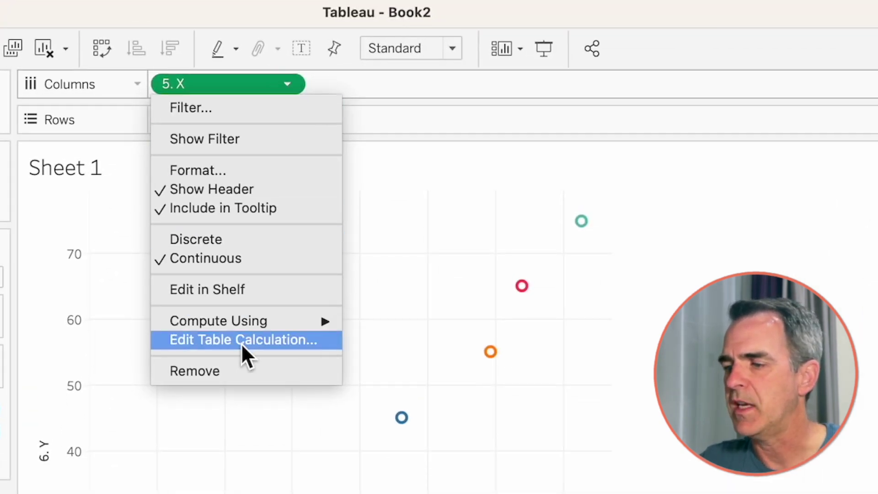
left_click(242, 336)
- Compute 5. X and 6. Y along Order Date using Specific Dimensions
left_click(637, 289)
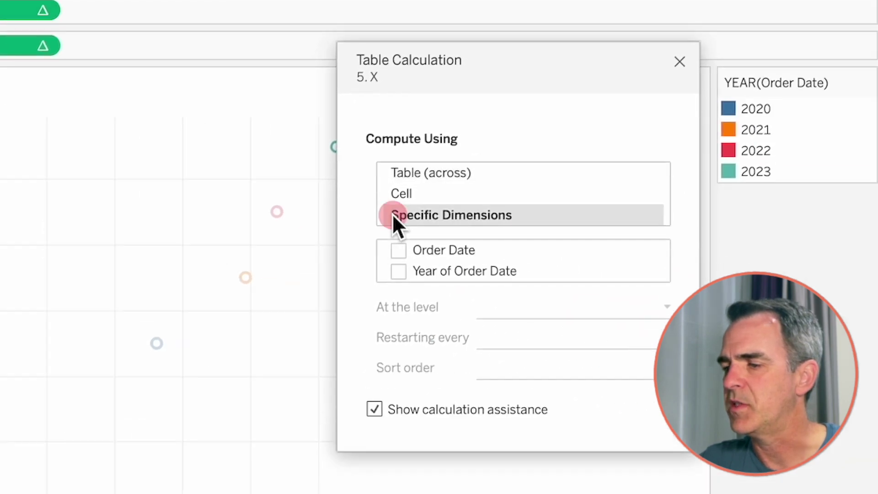
left_click(399, 250)
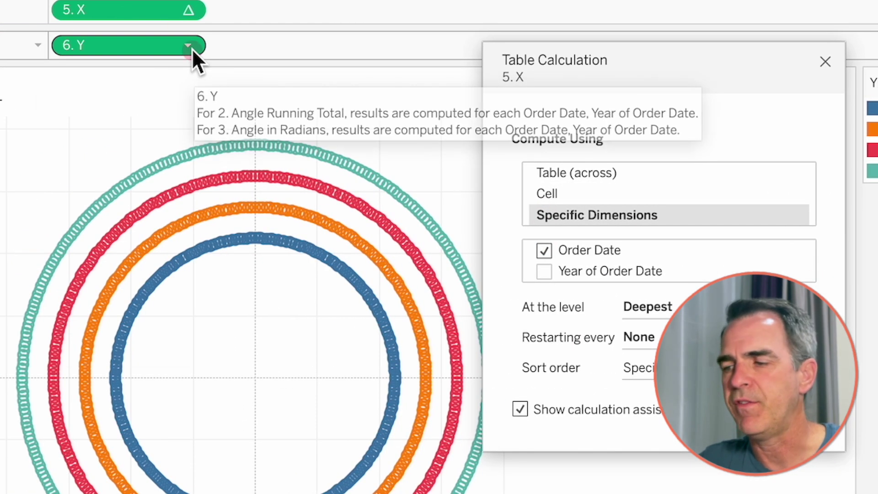
left_click(68, 47)
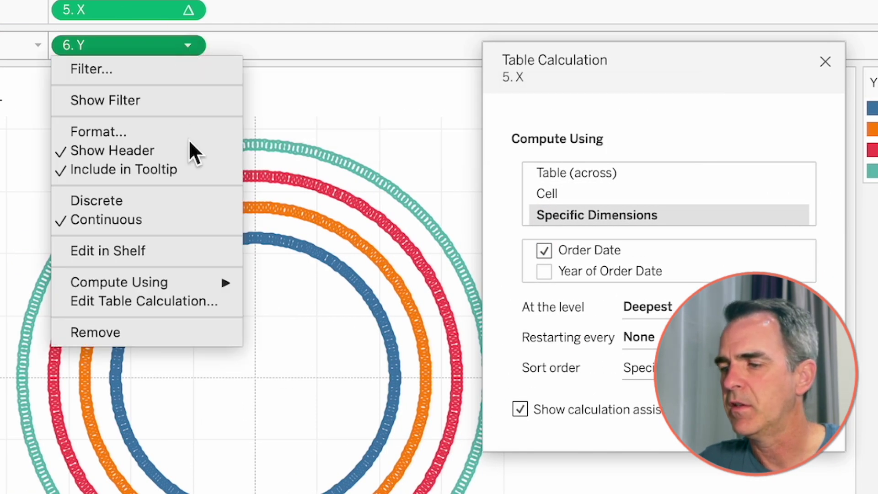
left_click(175, 300)
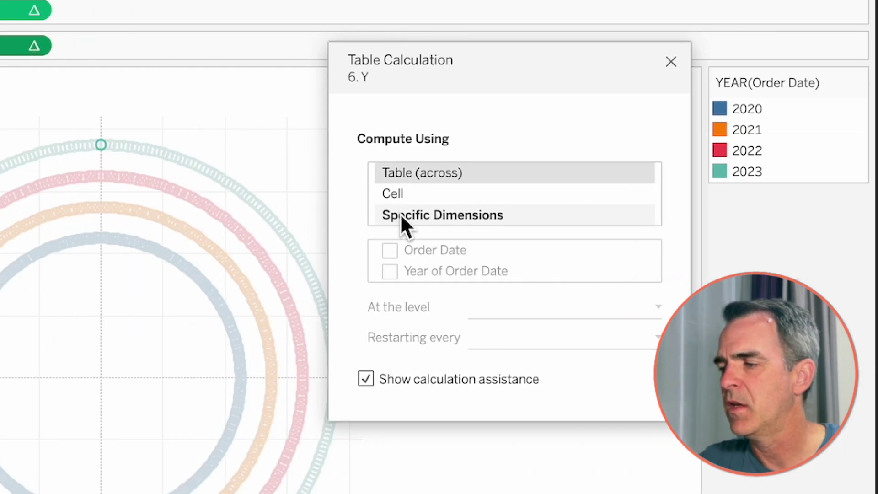
left_click(554, 214)
left_click(389, 250)
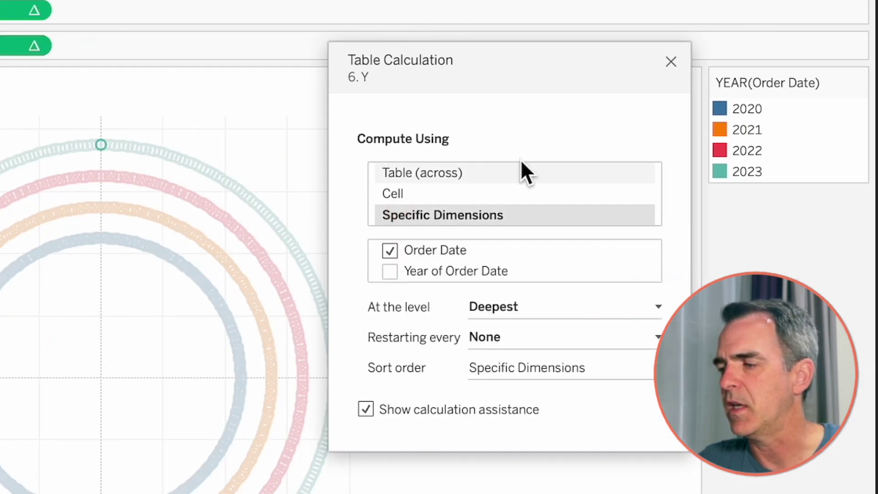
left_click(670, 61)
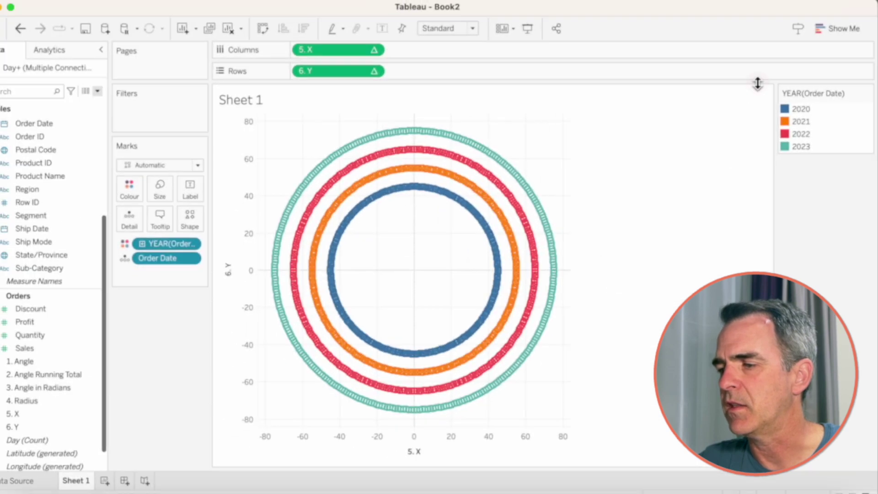
mouse_move(467, 147)
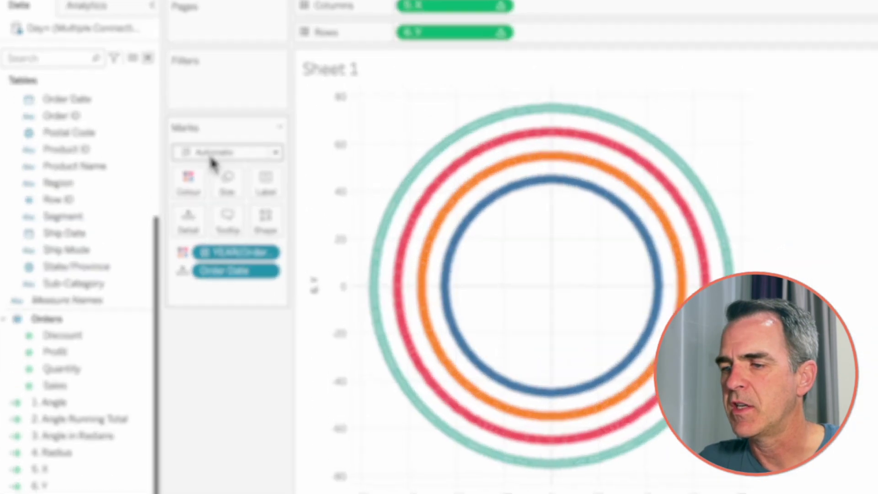
- Change the marks to Circle and size them by SUM(Sales)
left_click(201, 163)
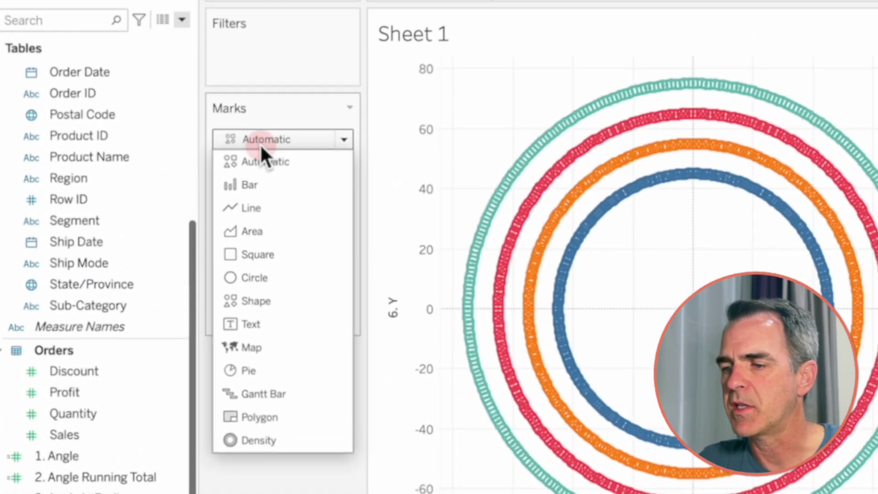
left_click(274, 280)
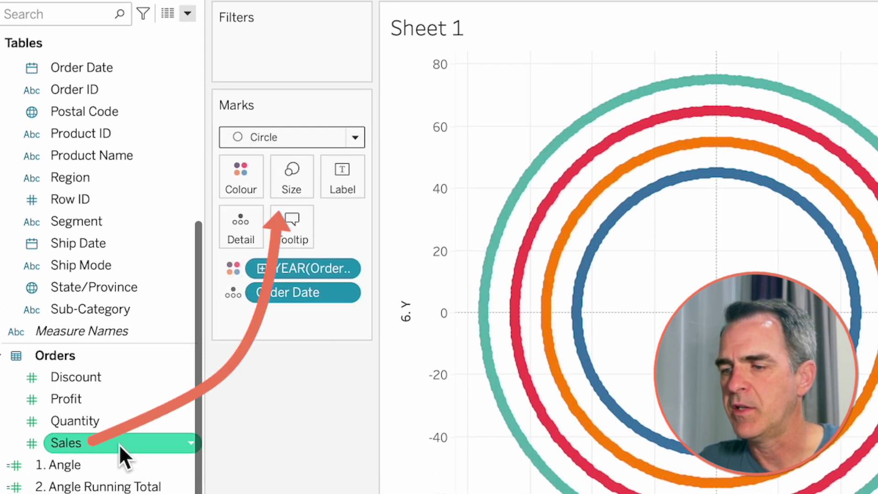
left_click_drag(119, 443, 282, 193)
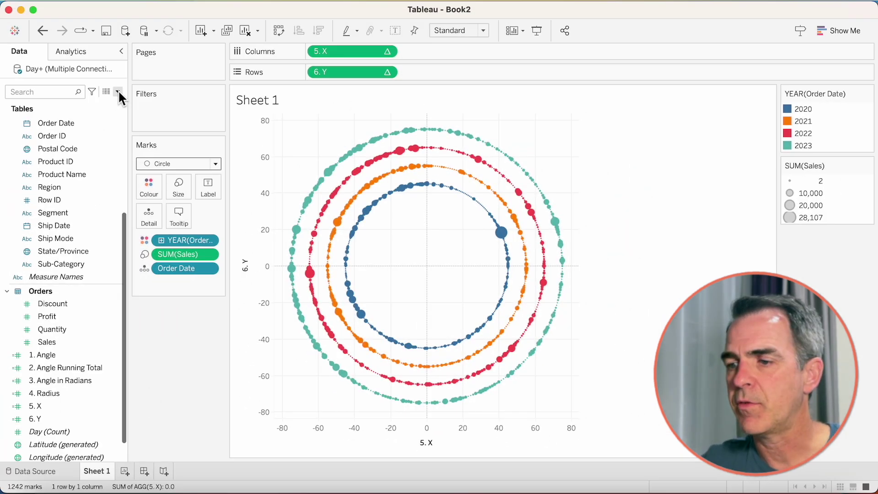
- Create a new parameter named Date Level Parameter with the String data type
left_click(118, 91)
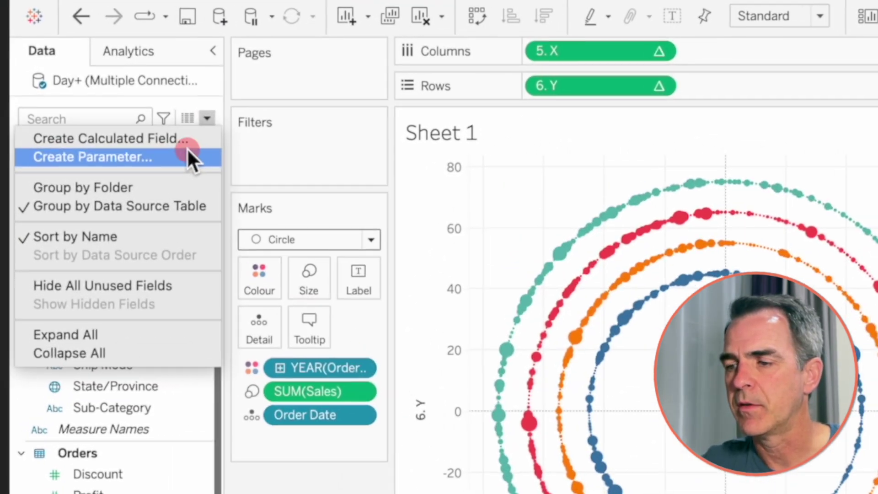
left_click(103, 113)
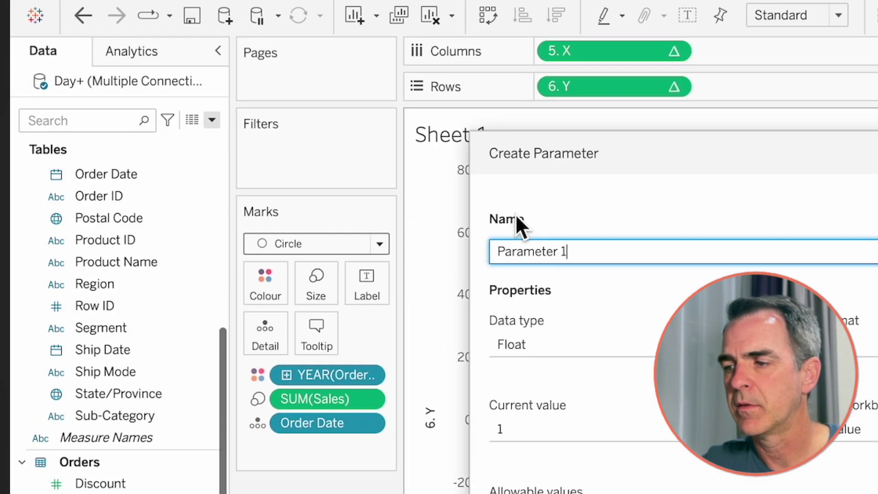
key("ctrl+a")
type("Dat")
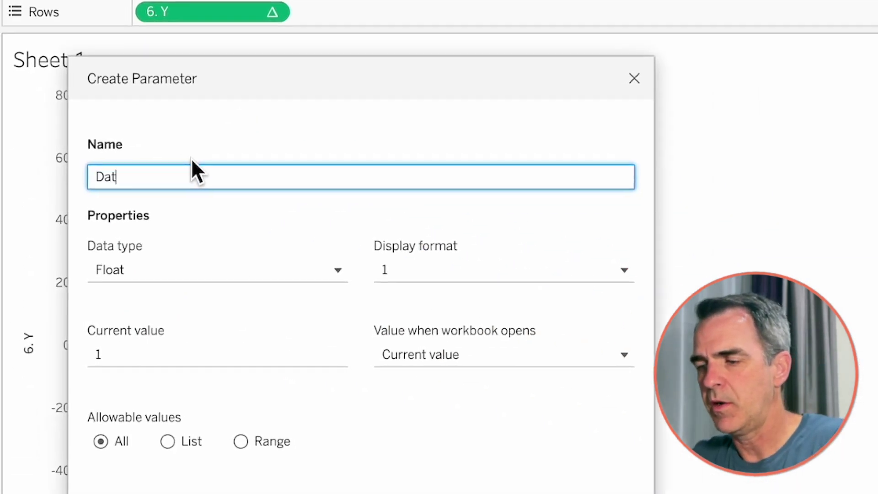
type("e Level Parameter")
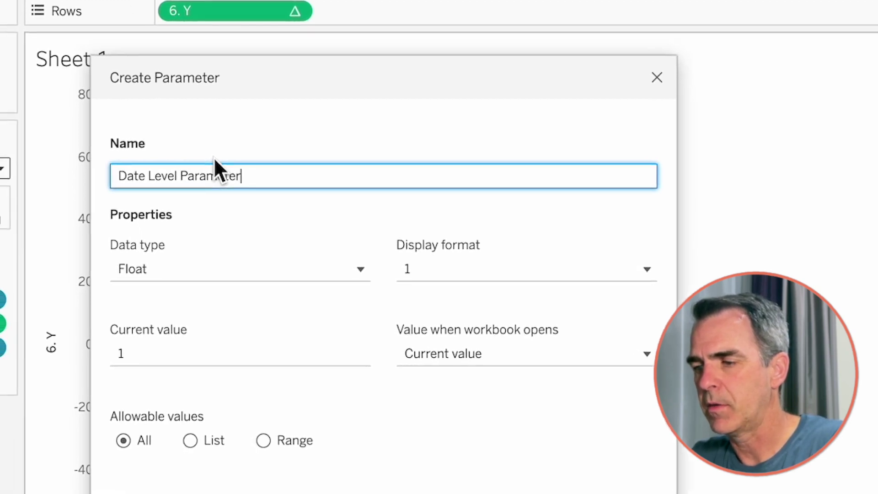
left_click(219, 270)
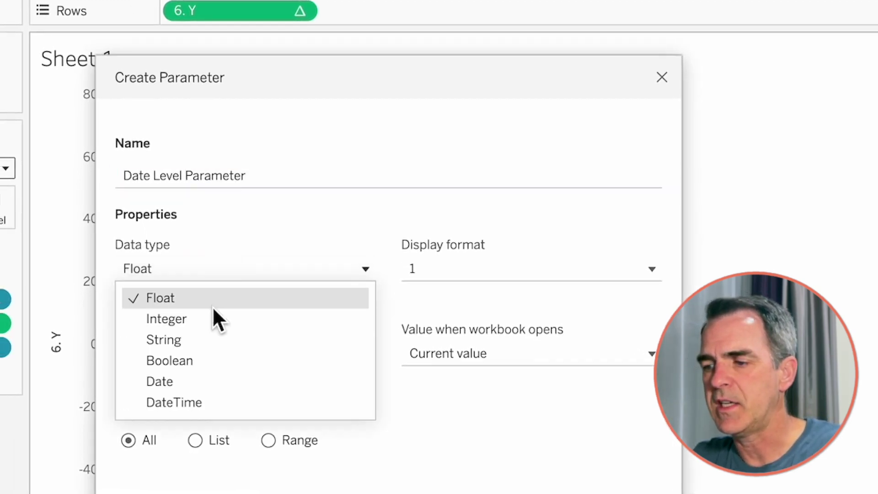
left_click(187, 342)
- Restrict it to the list values Month, Week and Day, then create it and show its control
left_click(195, 440)
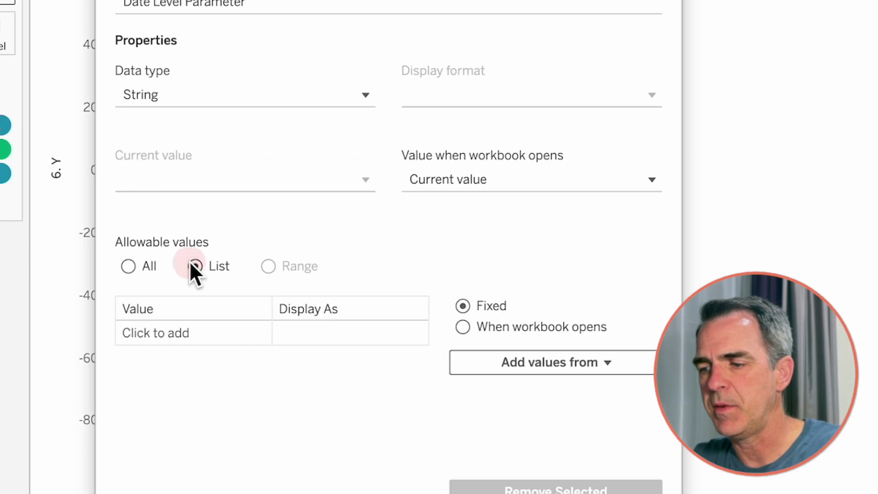
left_click(169, 330)
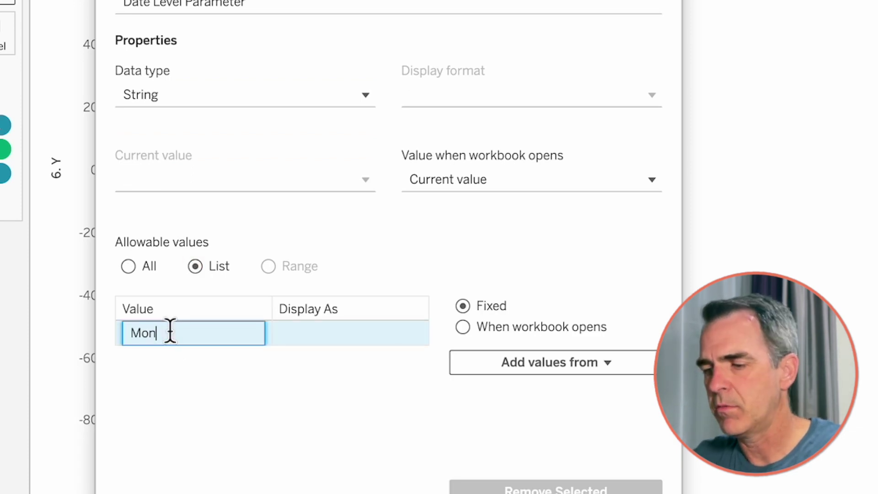
type("Month")
key("Return")
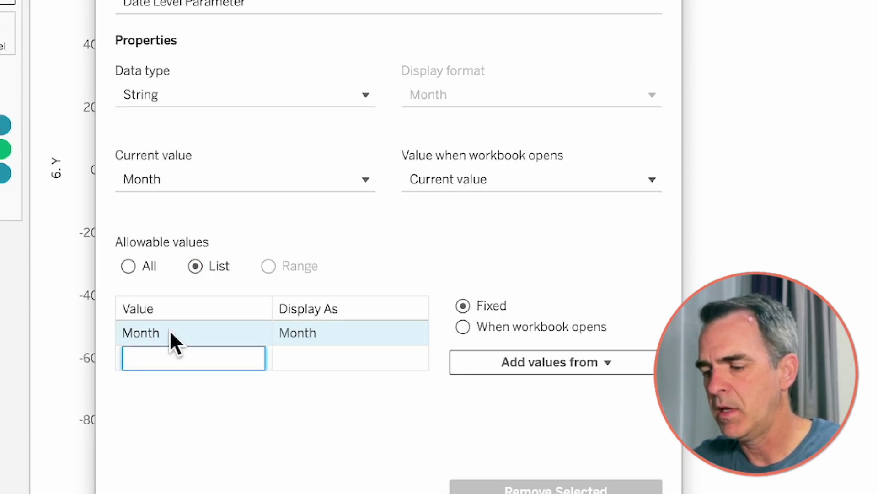
type("Week")
key("Return")
type("Day")
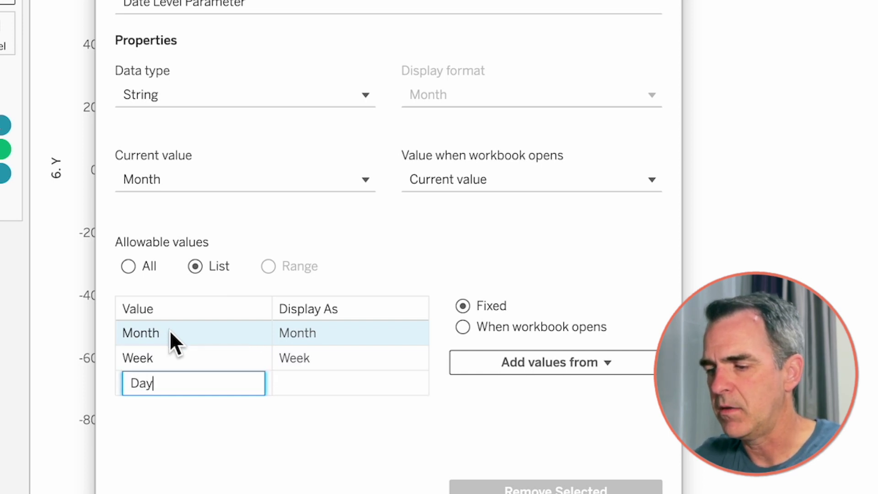
key("Return")
left_click(594, 462)
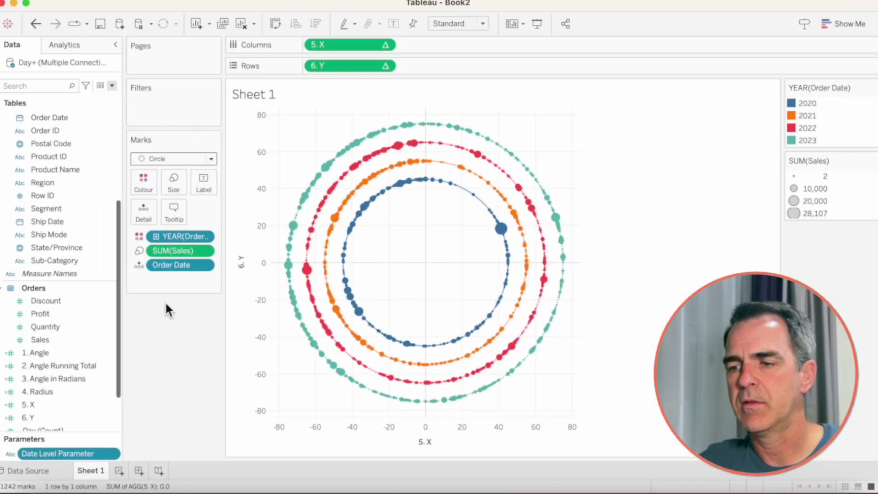
right_click(106, 455)
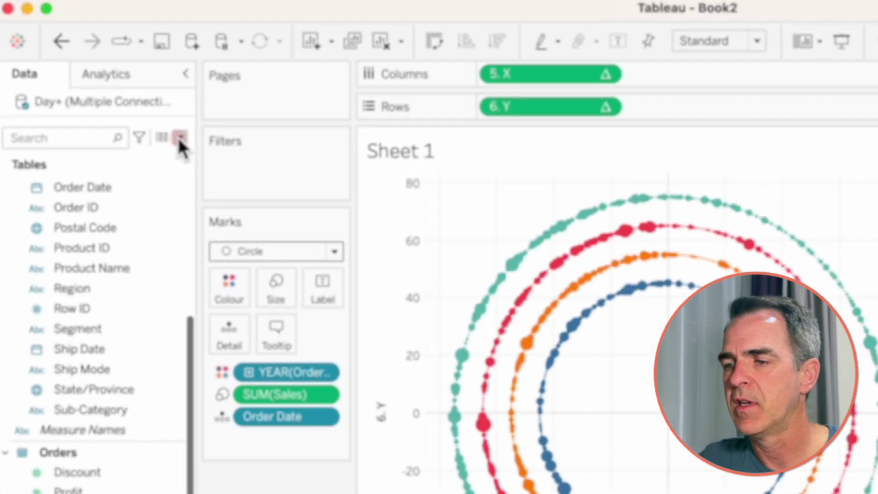
- Start a calculated field named Date Level with CASE [Date Level Parameter]
left_click(121, 94)
left_click(177, 168)
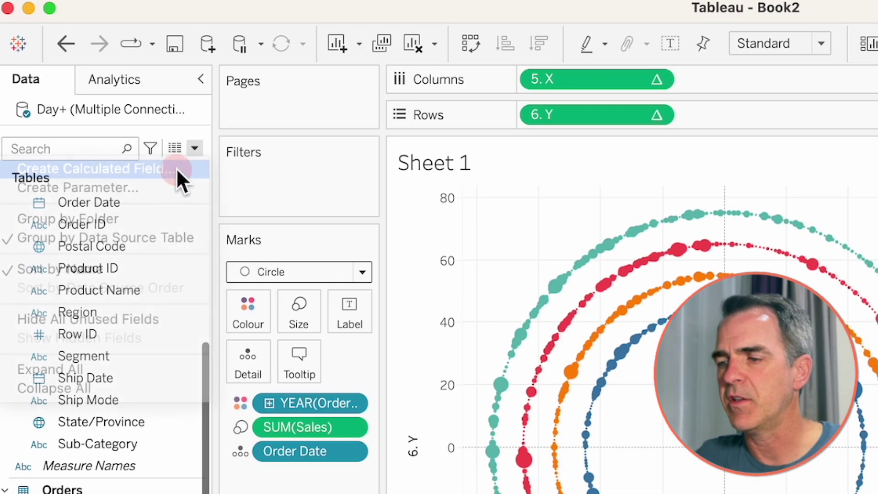
type("Dat")
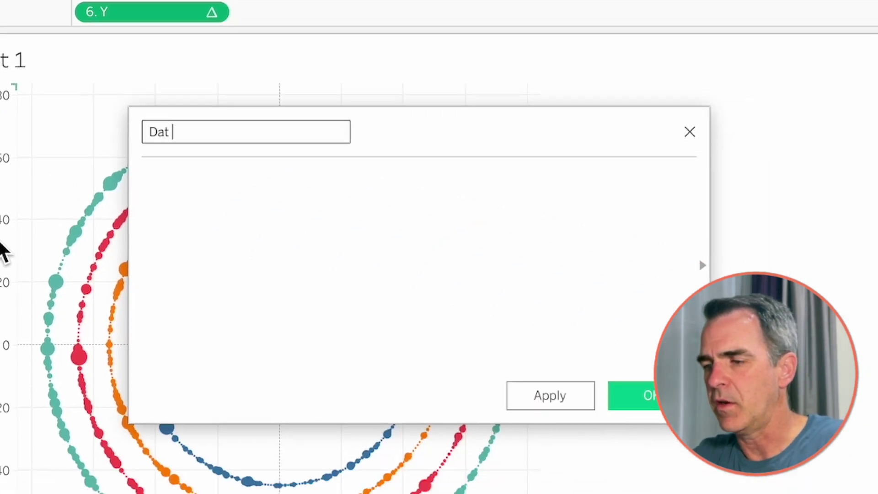
type("e Level")
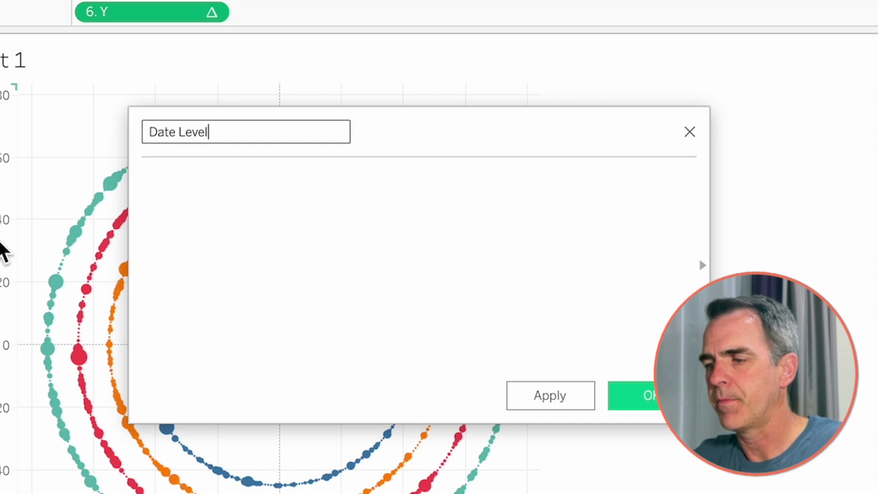
left_click(311, 309)
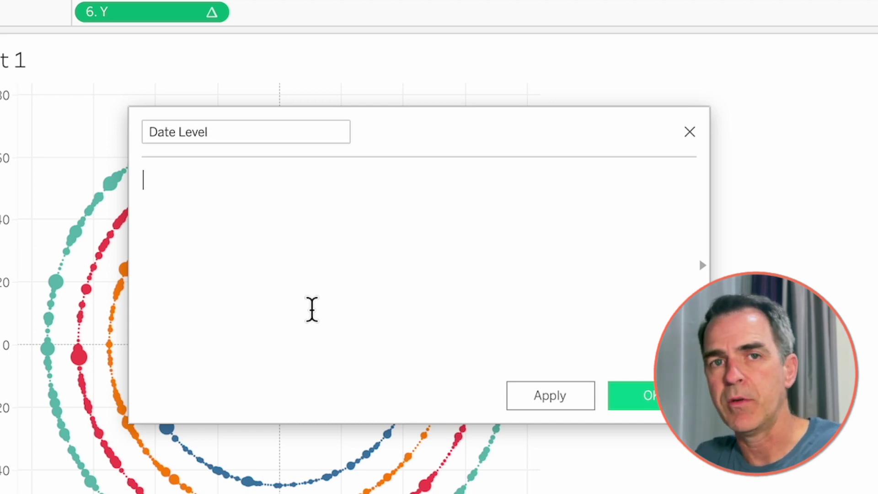
type("ca")
key("Return")
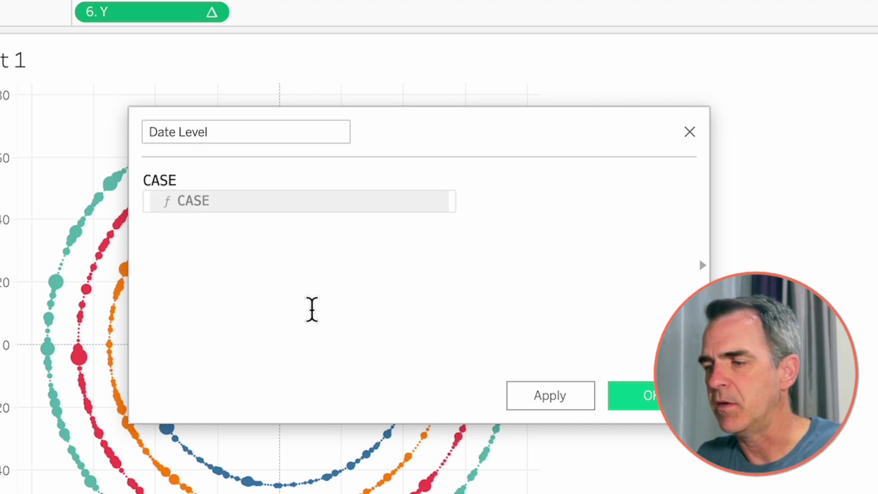
type("pa")
left_click(336, 305)
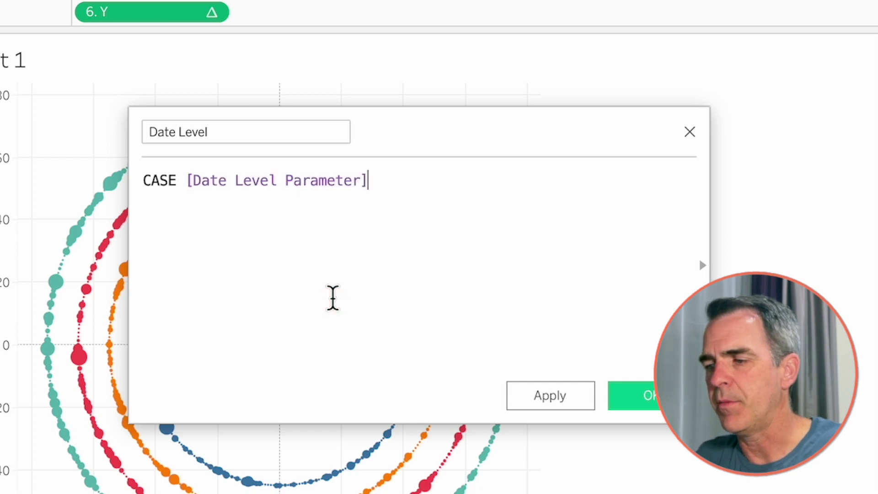
key("Return")
- Add WHEN 'Month' THEN MONTH([Order Date]) and WHEN 'Week' THEN WEEK([Order Date])
type("WHEN 'Month")
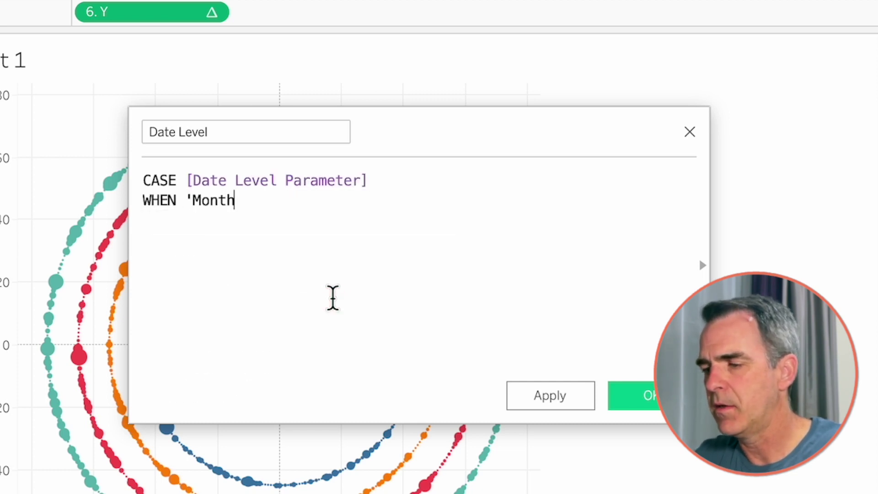
type("' THEN month")
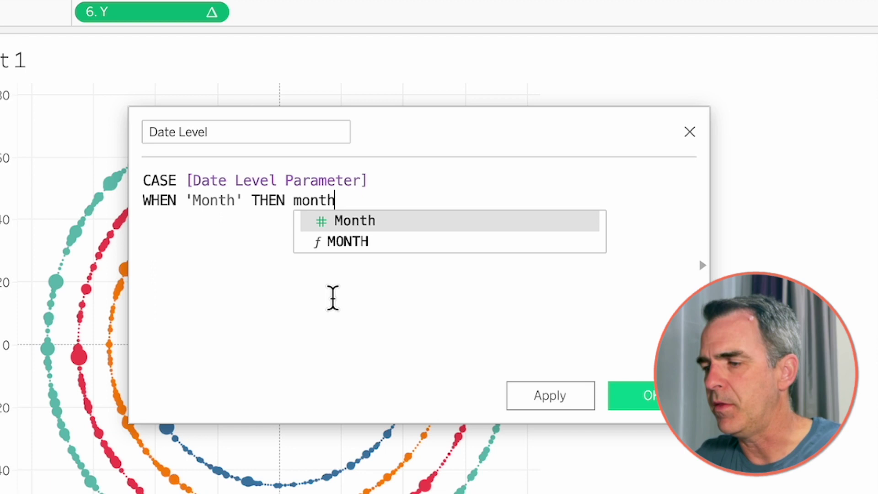
key("Down")
key("Return")
type("orde")
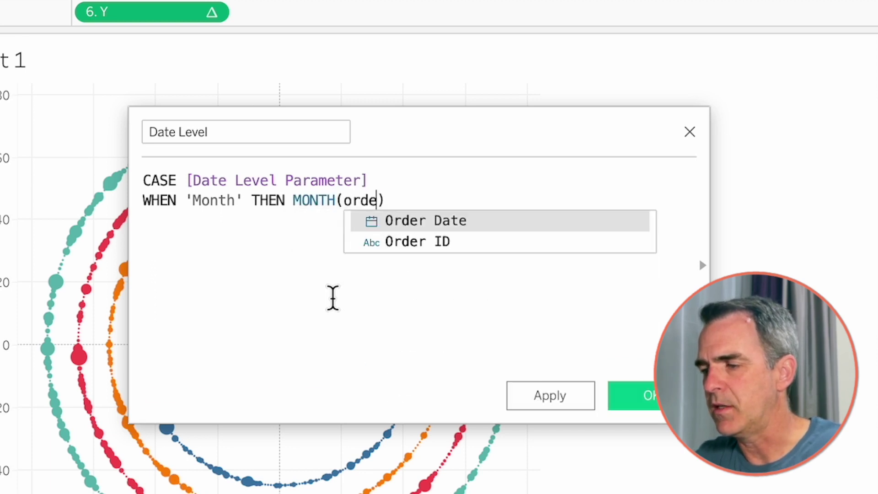
key("Return")
key("Return")
type("WHEN ")
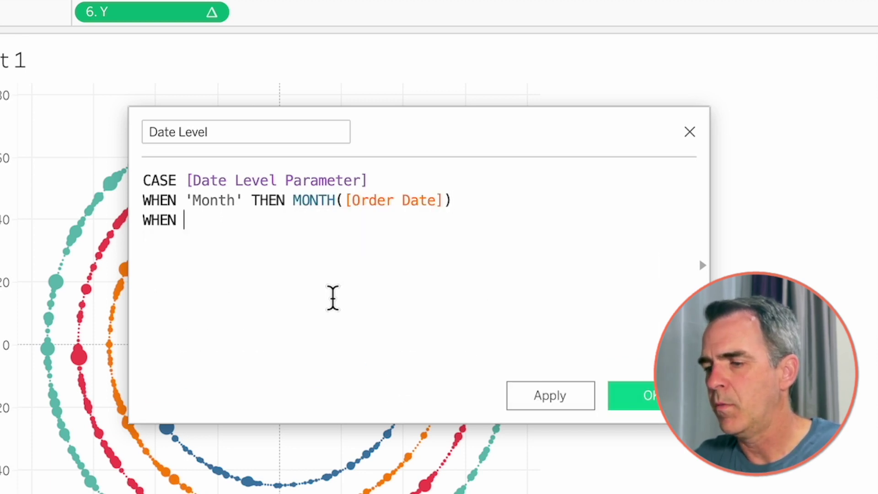
type("'Week' THEN wee")
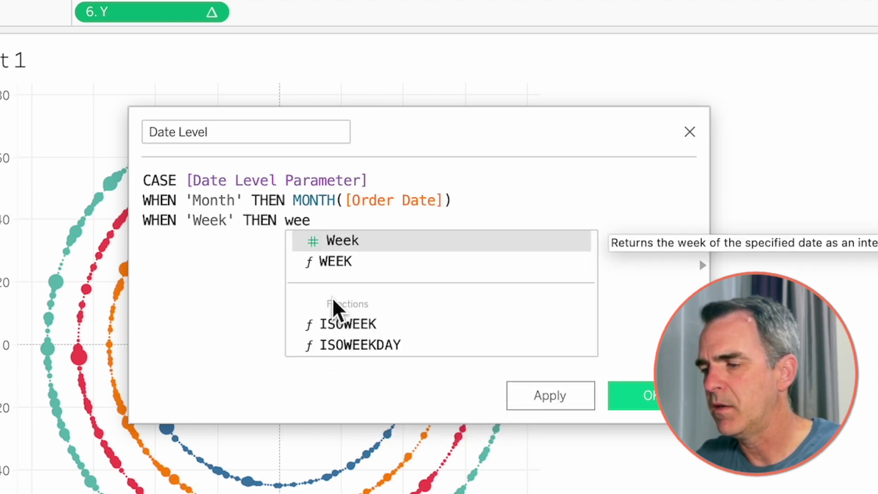
key("Return")
type("order")
key("Return")
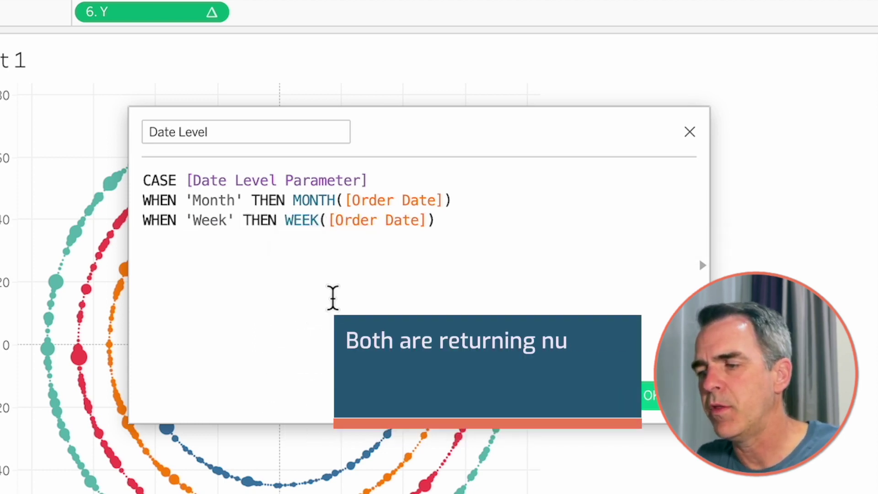
key("Right")
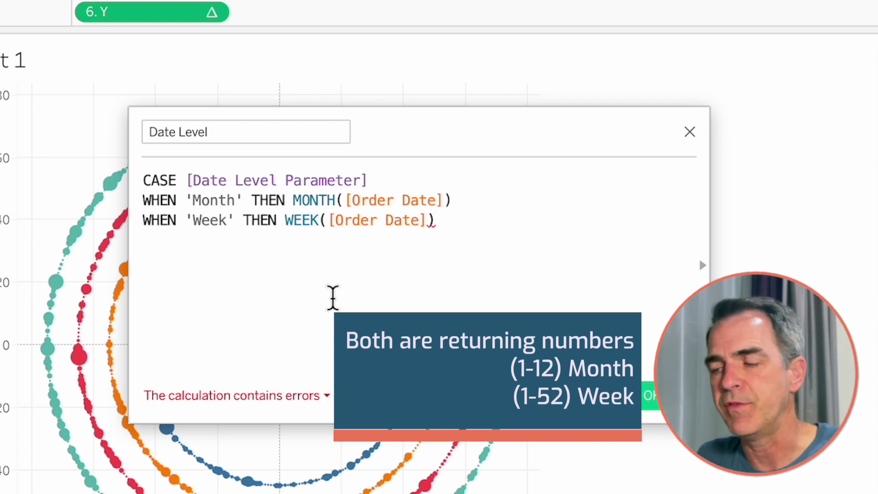
- Add WHEN 'Day' THEN DATEPART('dayofyear', [Order Date]) and close with END
key("Return")
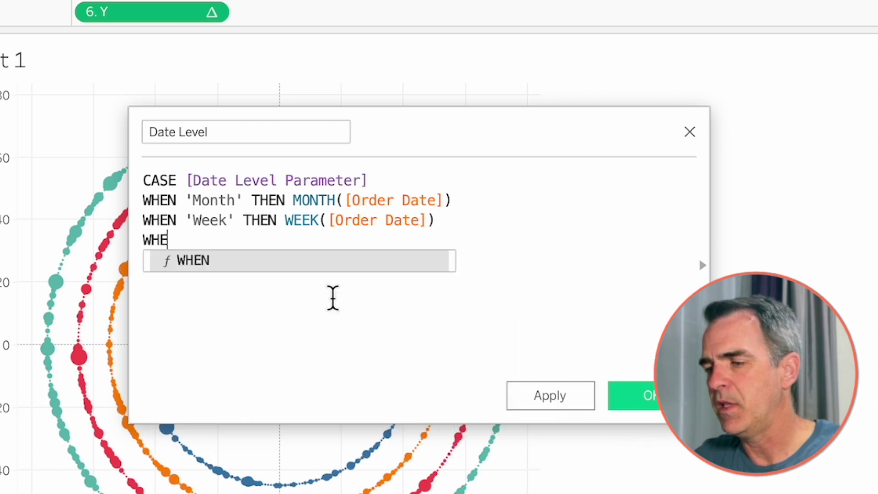
type("N 'Day'")
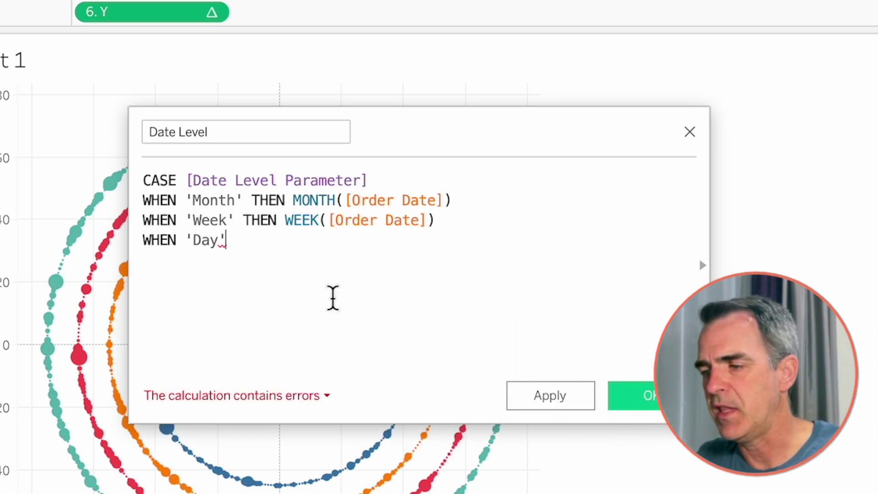
type(" THEN da")
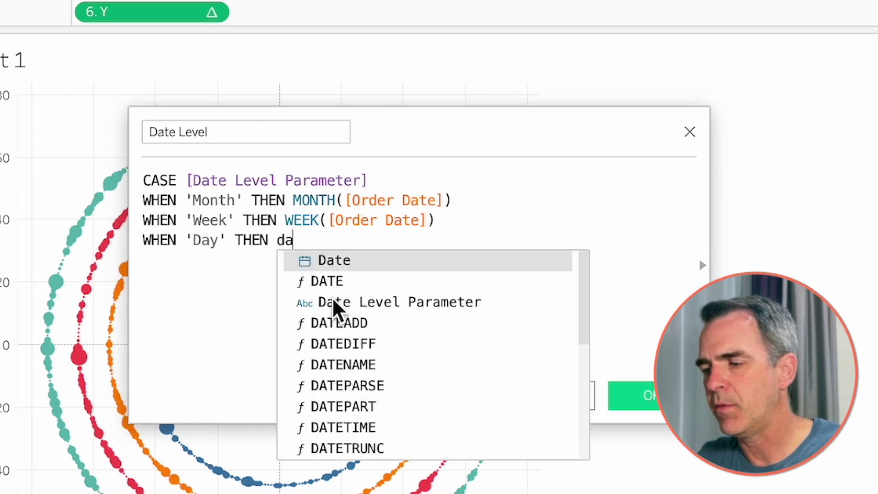
left_click(351, 407)
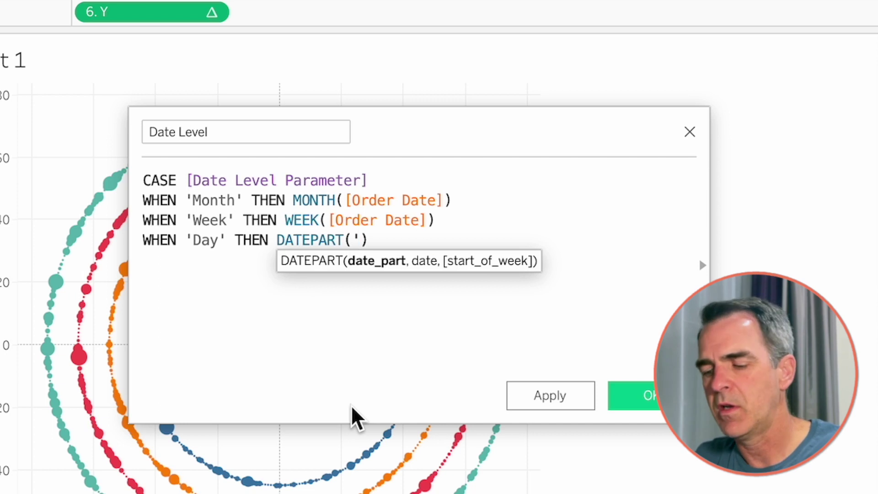
type("'dayofyear")
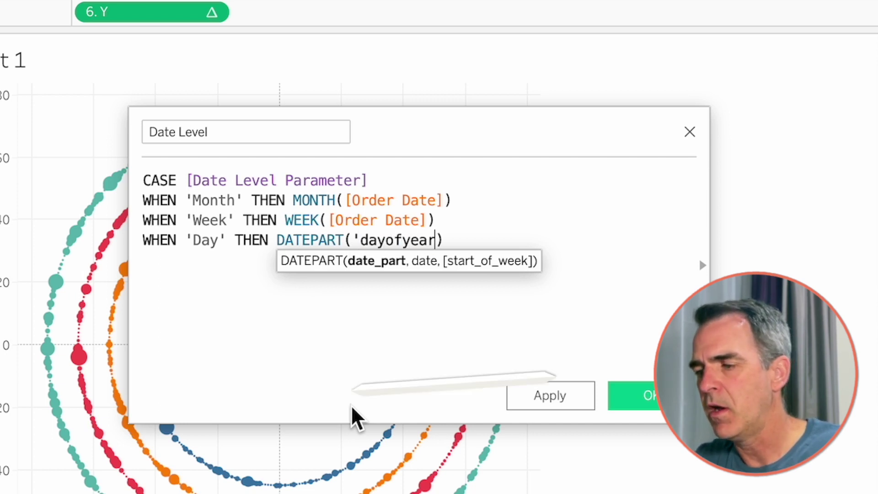
type("'")
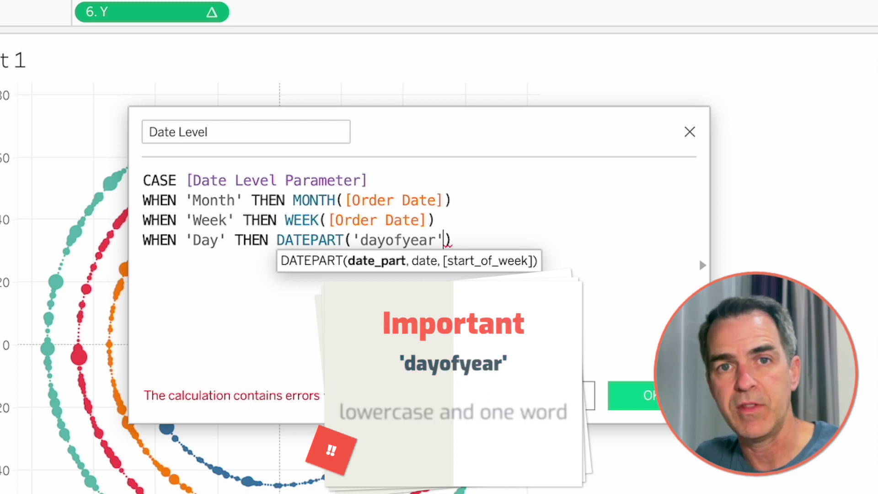
type(",orde")
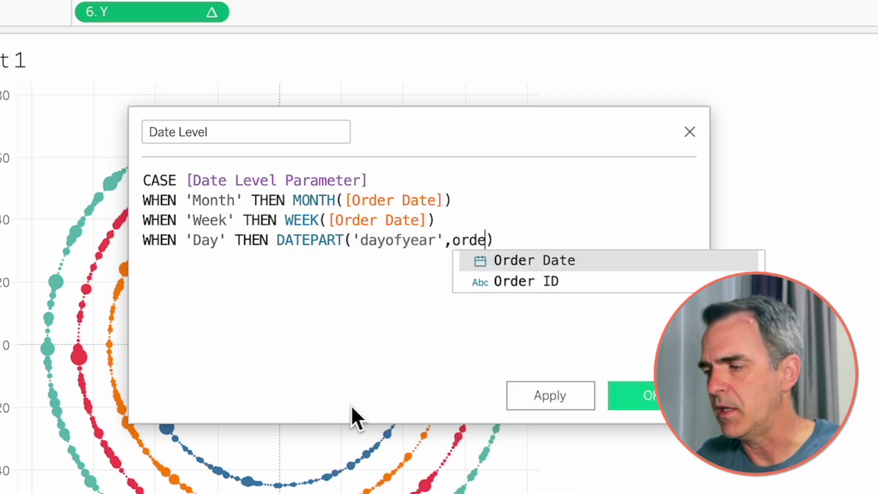
key("Return")
key("Right")
type("END")
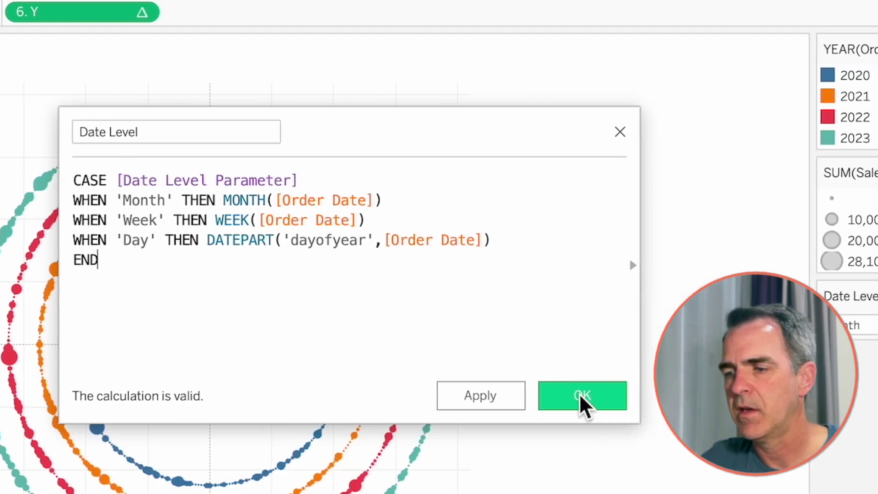
- Save Date Level and change 1. Angle to 360/COUNTD([Date Level])
left_click(647, 401)
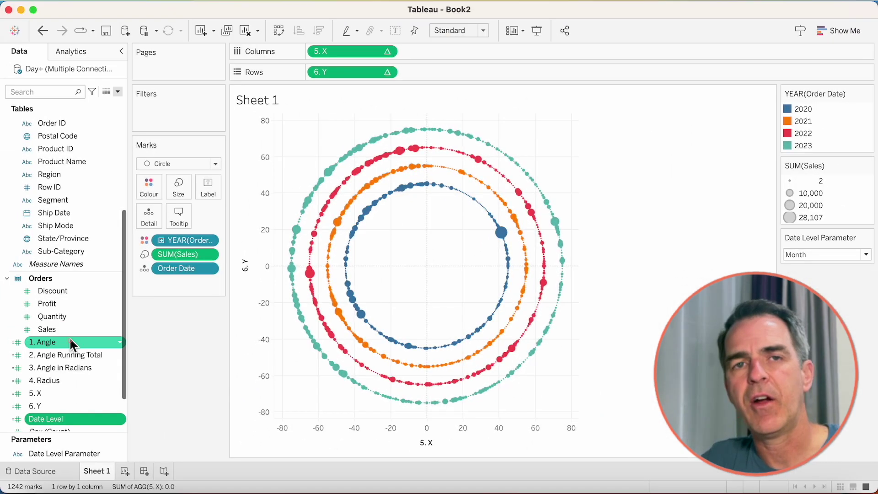
right_click(53, 345)
left_click(100, 136)
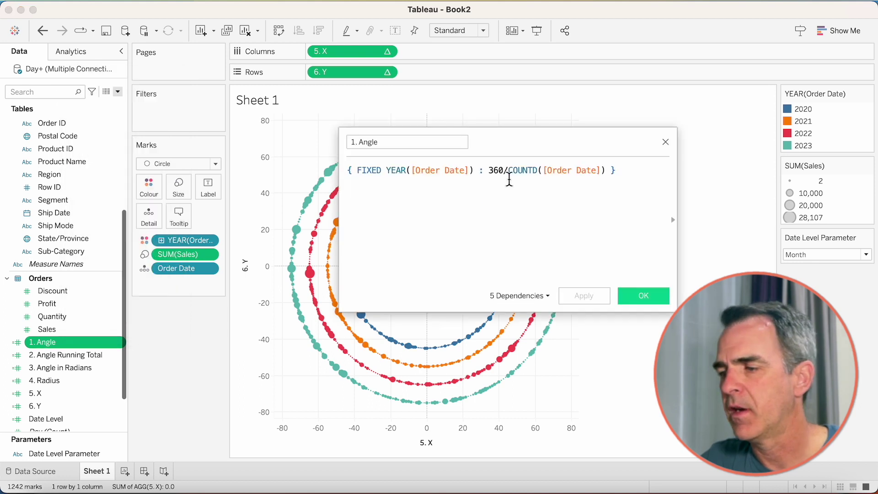
left_click_drag(410, 159, 499, 154)
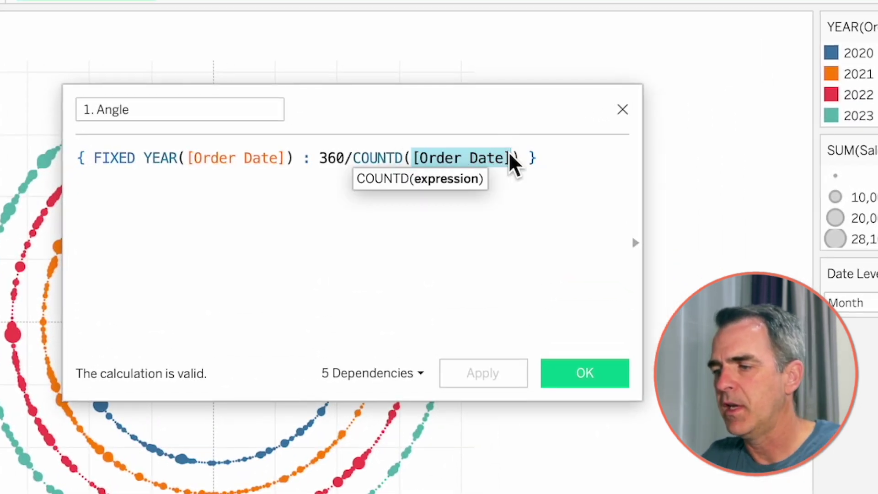
key("BackSpace")
type("le")
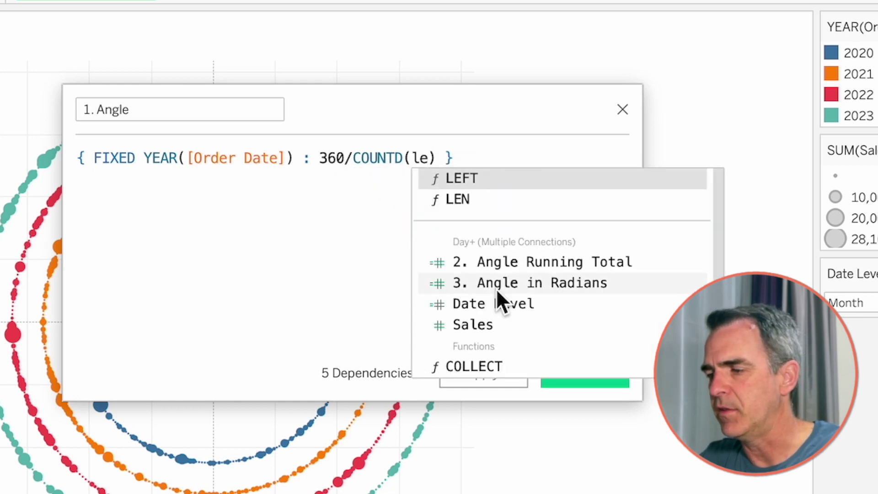
left_click(494, 304)
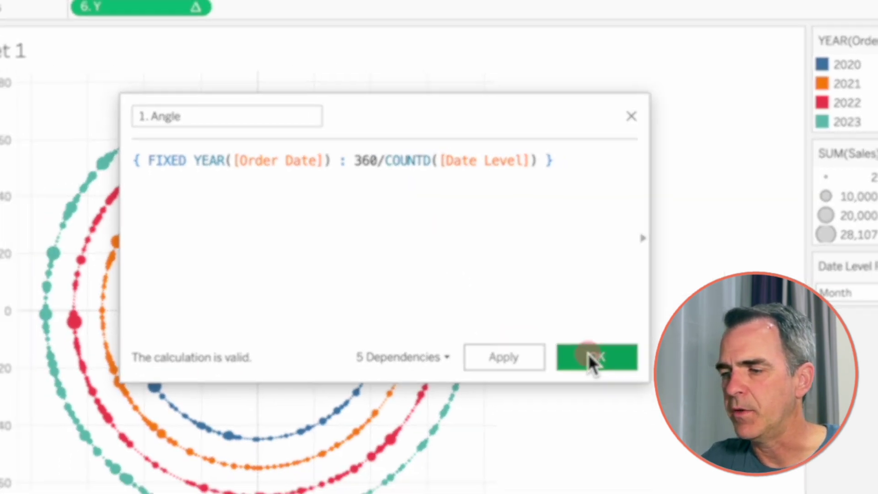
left_click(579, 371)
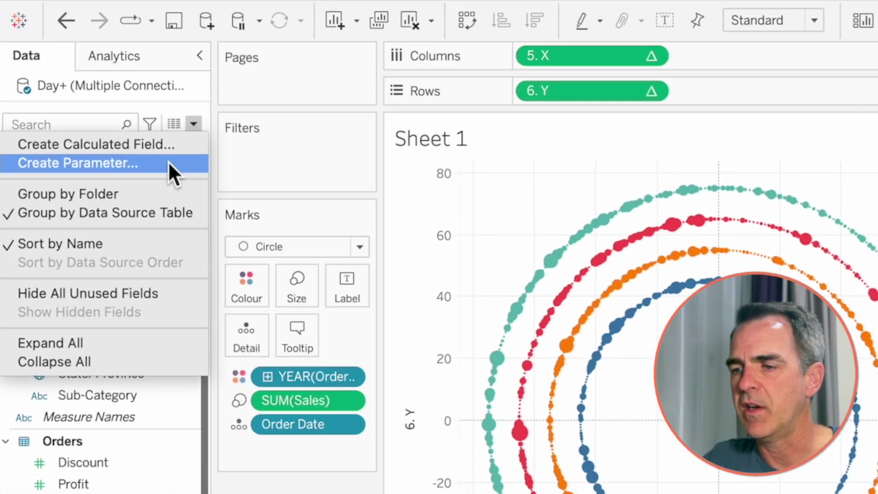
- Create an integer parameter 'Distance from center' with starting value 45
left_click(150, 149)
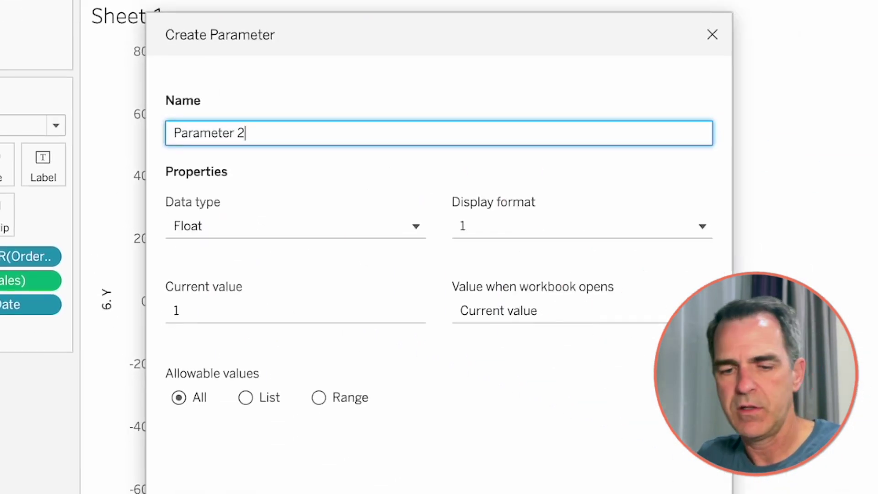
key("ctrl+a")
type("Distan")
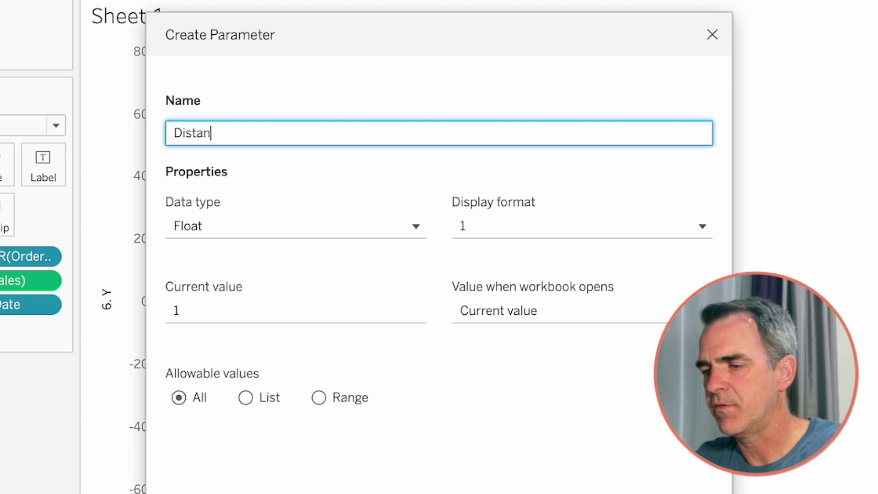
type("ce from center")
left_click(191, 225)
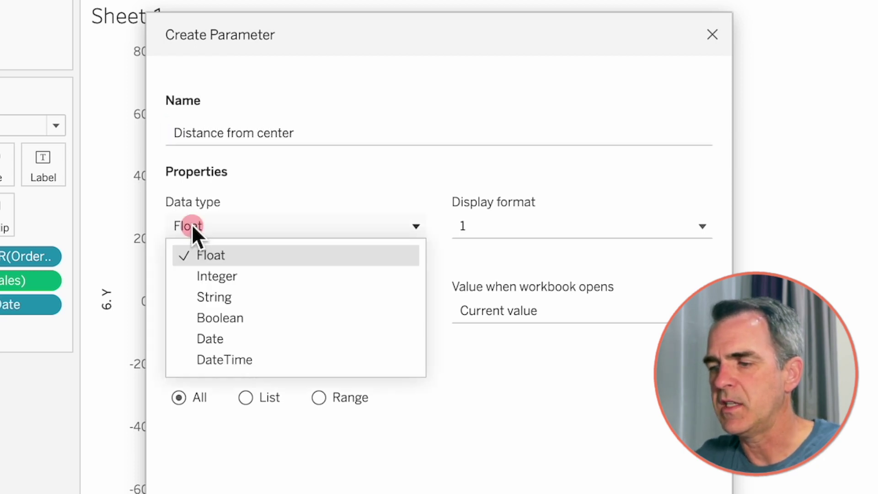
left_click(206, 277)
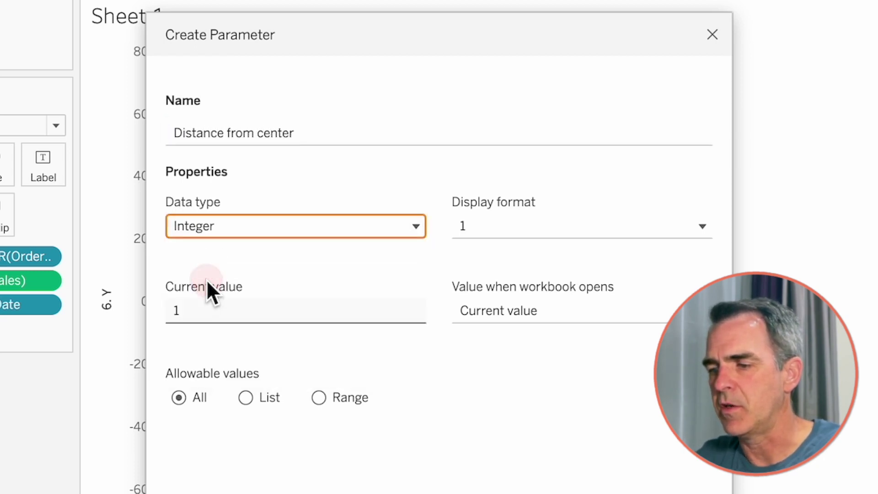
left_click(323, 311)
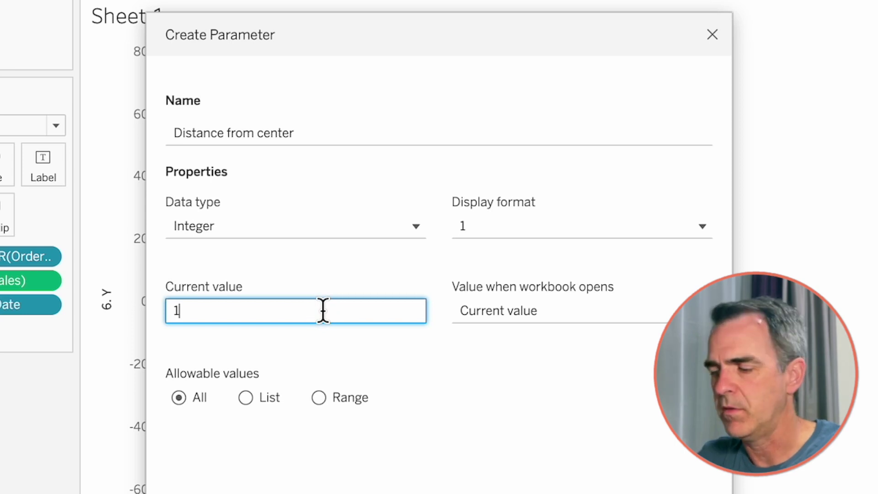
key("BackSpace")
type("40")
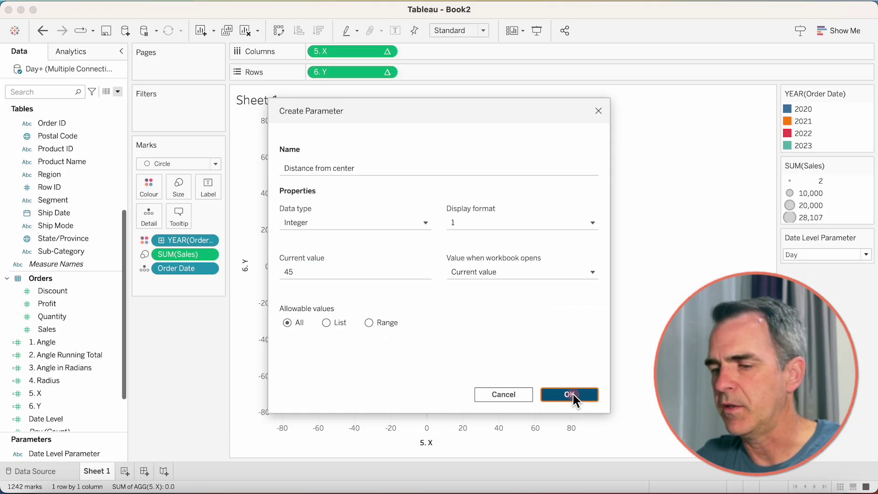
left_click(570, 395)
- Create an integer parameter 'spacing between radials' with starting value 10
left_click(118, 91)
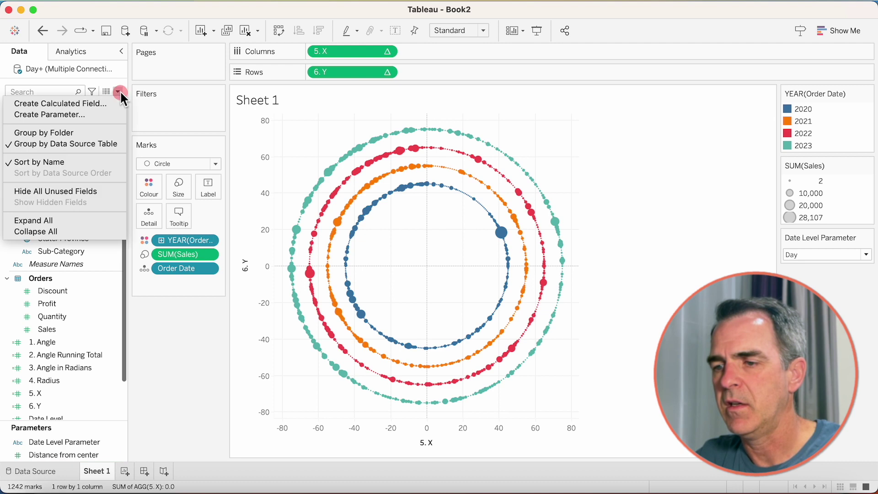
left_click(101, 112)
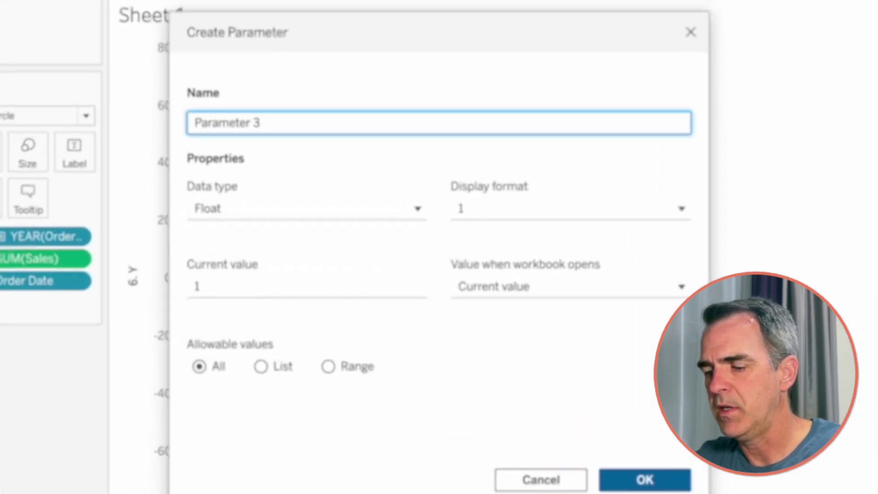
key("super+a")
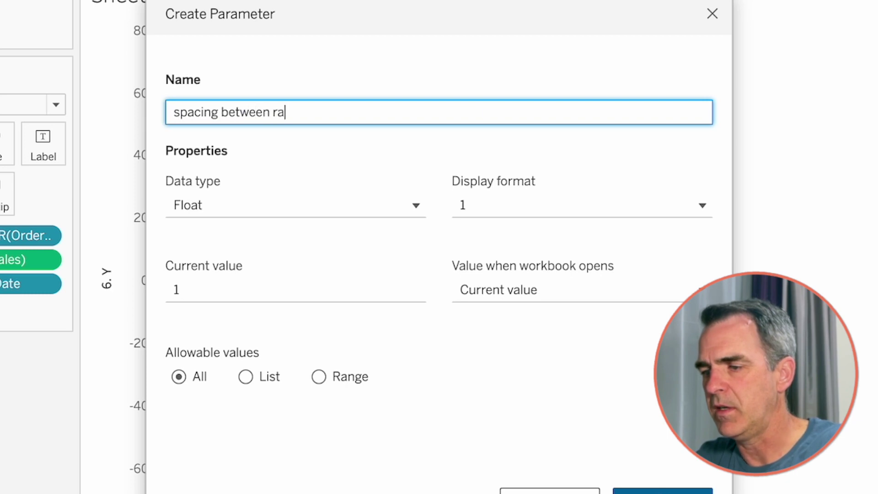
type("spacing between radials")
left_click(236, 208)
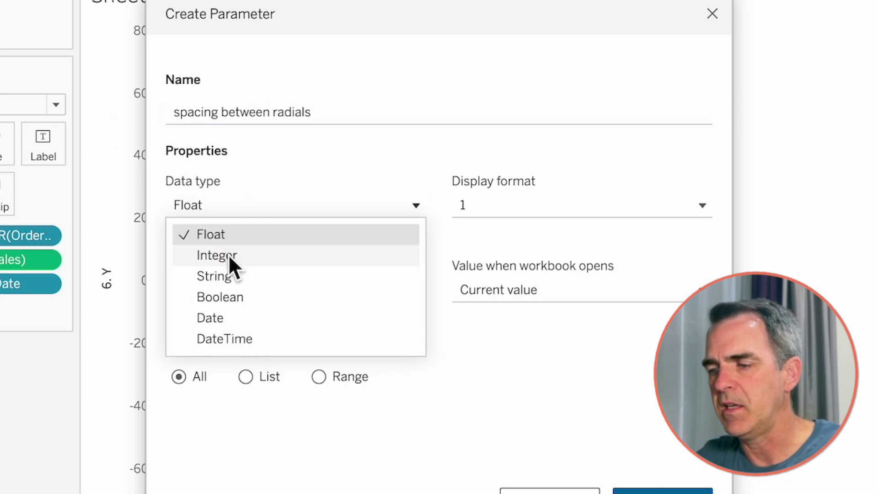
left_click(228, 254)
left_click(227, 287)
type("0")
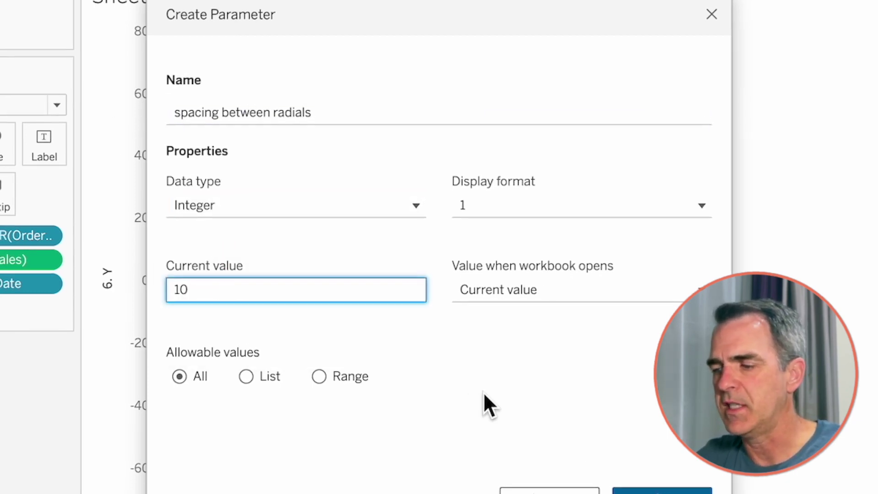
left_click(663, 491)
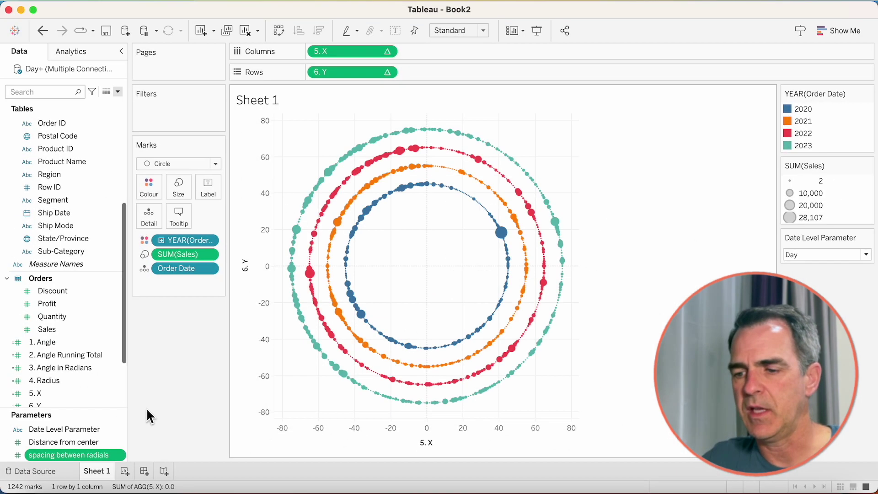
left_click(69, 440)
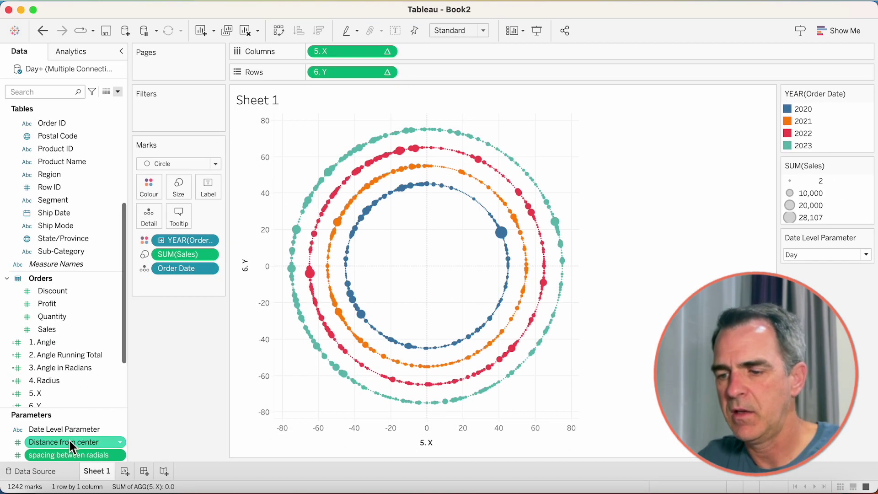
- Show parameter controls for Distance from center and spacing between radials on Sheet 1
key("shift+Up")
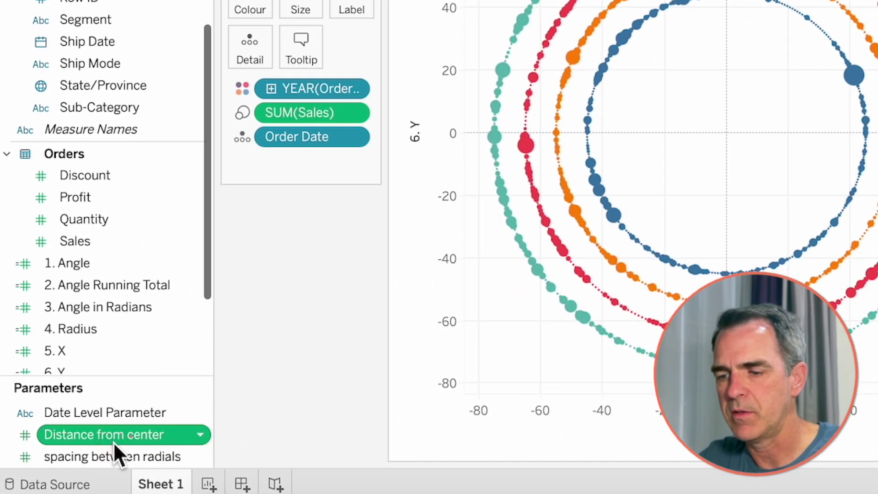
right_click(113, 441)
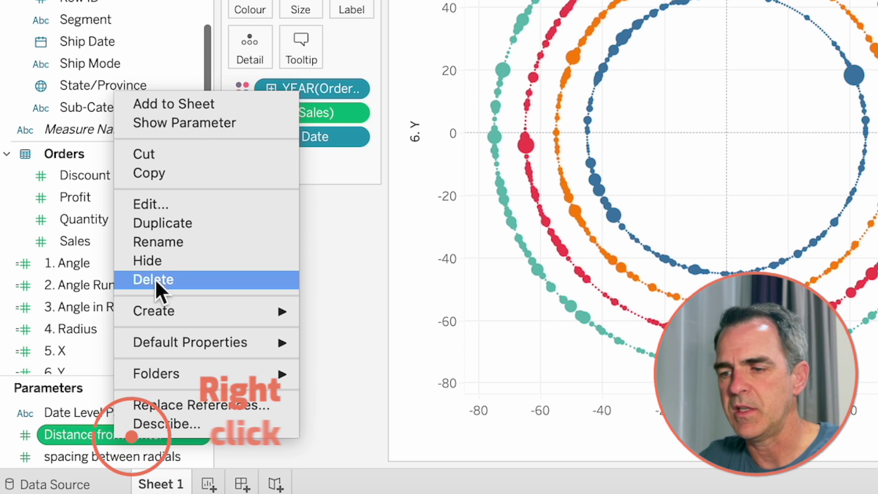
left_click(185, 122)
right_click(114, 456)
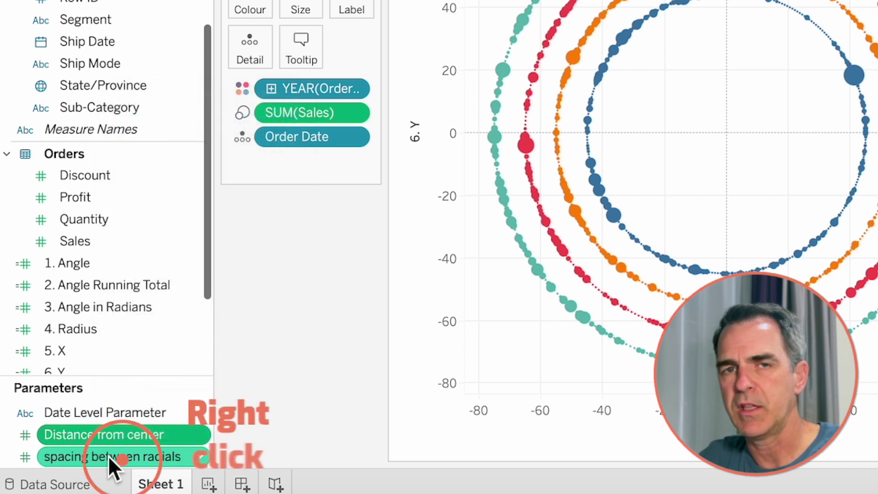
left_click(167, 137)
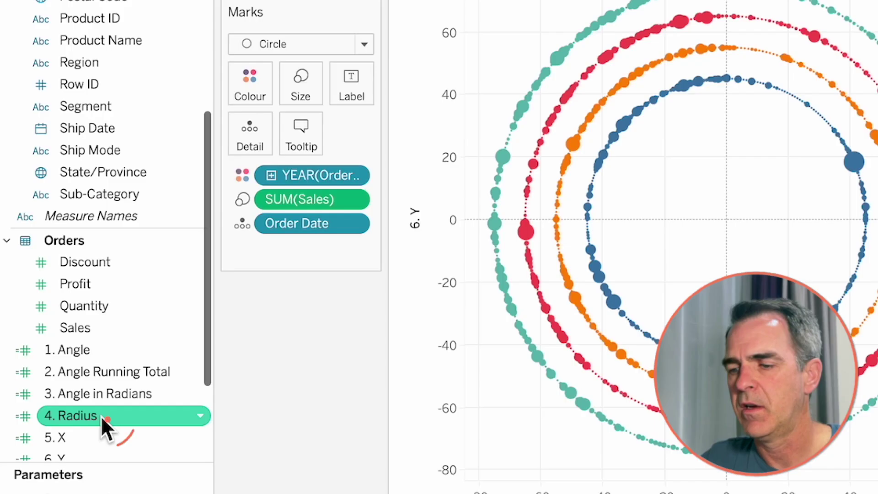
- In 4. Radius, replace the fixed 10 with [spacing between radials] and set spacing to 40
right_click(102, 417)
left_click(162, 92)
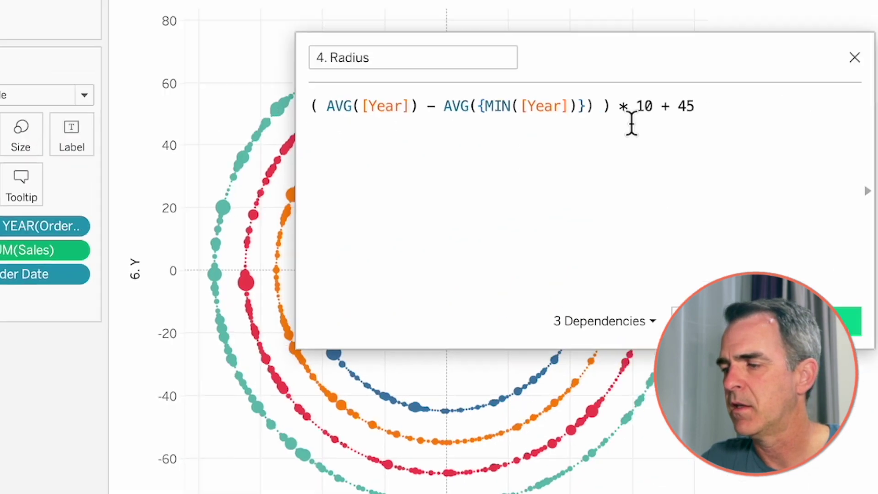
left_click(650, 106)
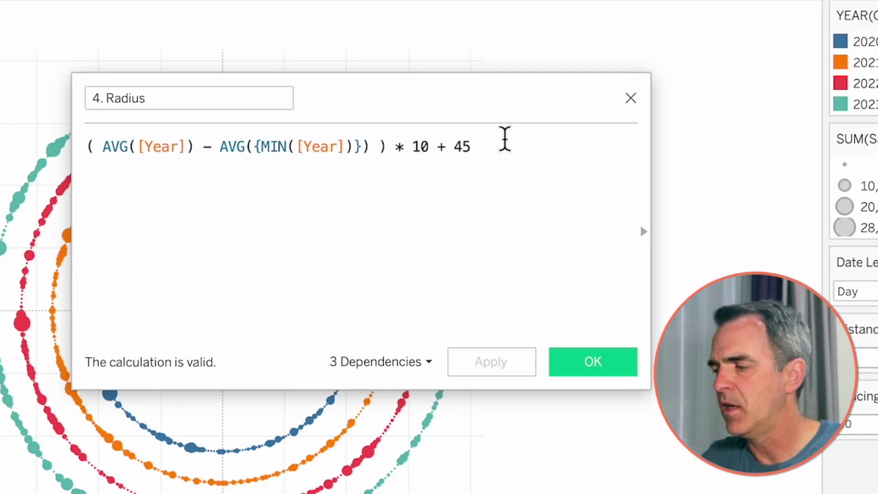
key("BackSpace")
key("BackSpace")
type("sp")
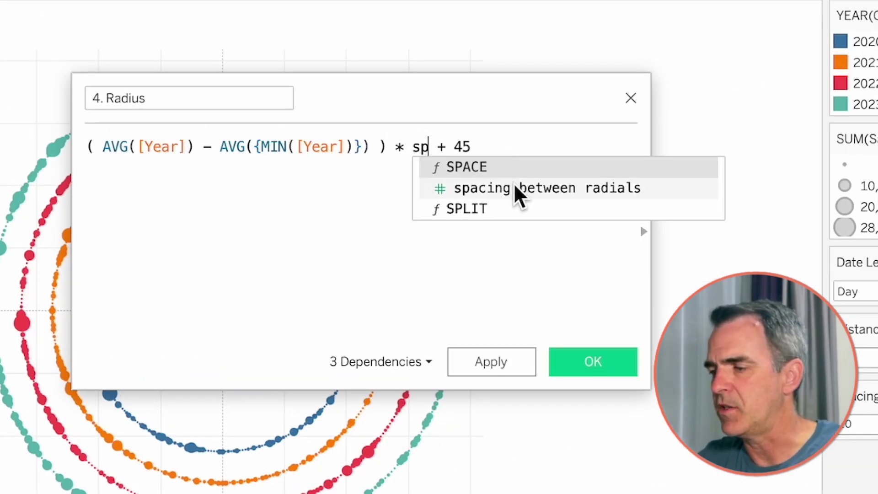
left_click(514, 187)
left_click_drag(513, 81, 716, 0)
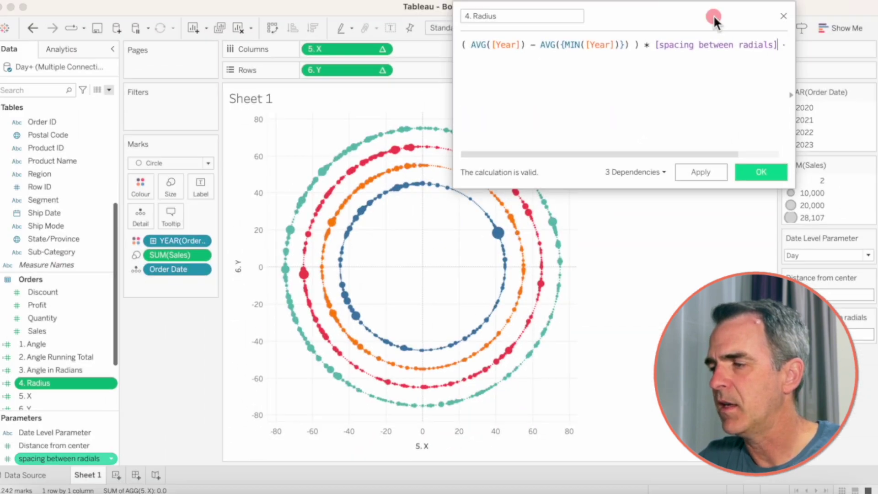
left_click(696, 174)
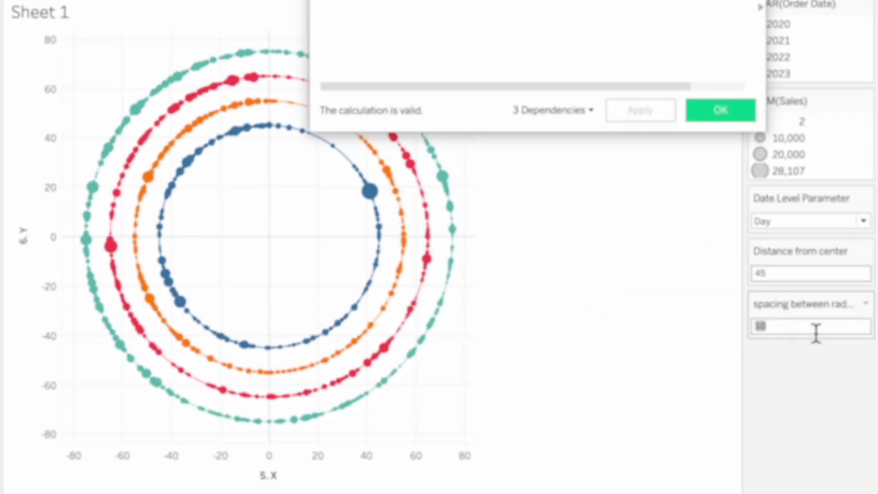
key("Return")
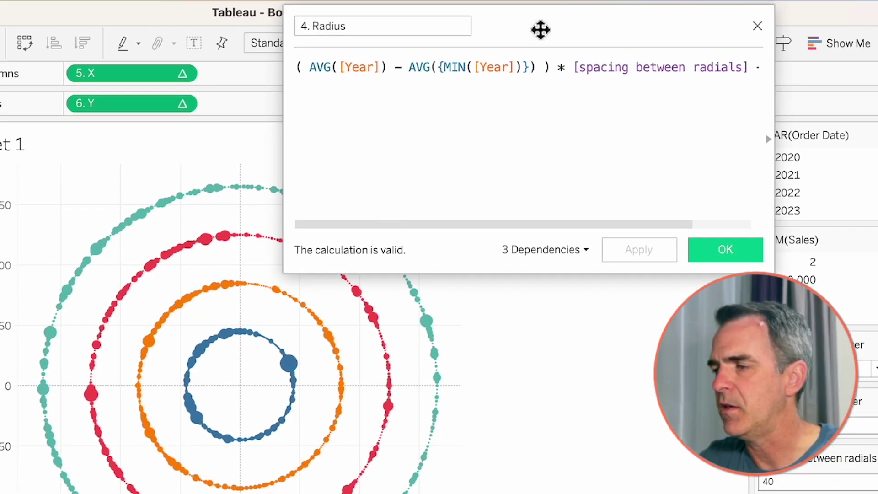
- Replace the fixed 45 offset in 4. Radius with [Distance from center] and save
left_click_drag(540, 30, 310, 148)
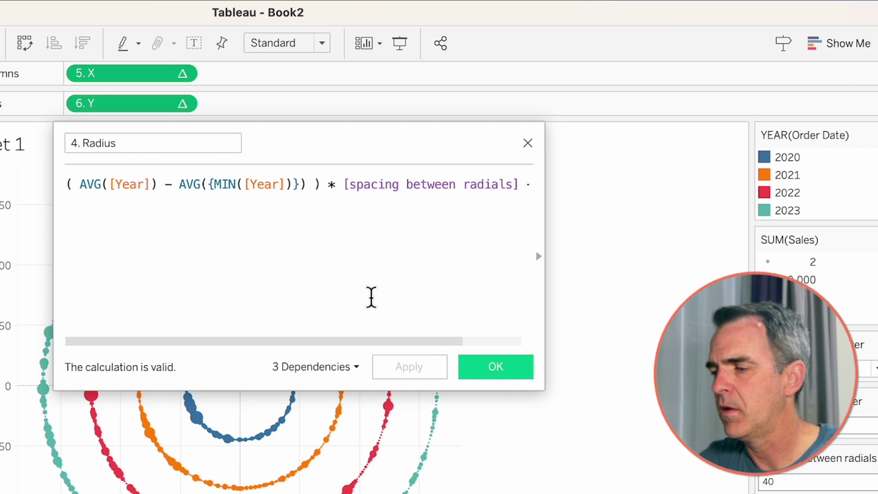
left_click_drag(432, 346, 491, 346)
key("BackSpace")
key("BackSpace")
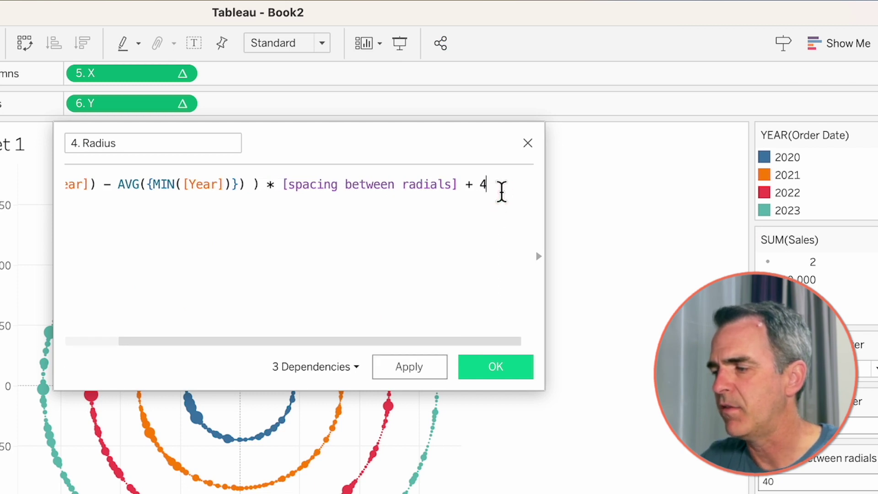
type("dis")
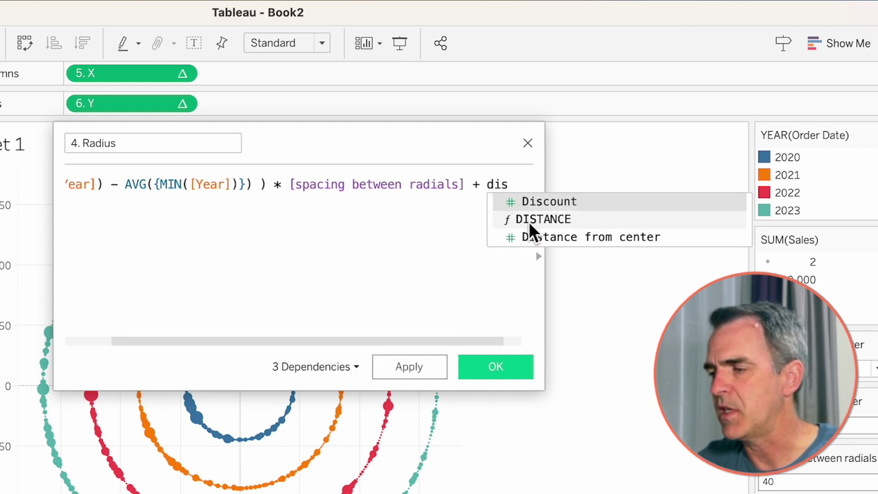
left_click(531, 236)
left_click(490, 373)
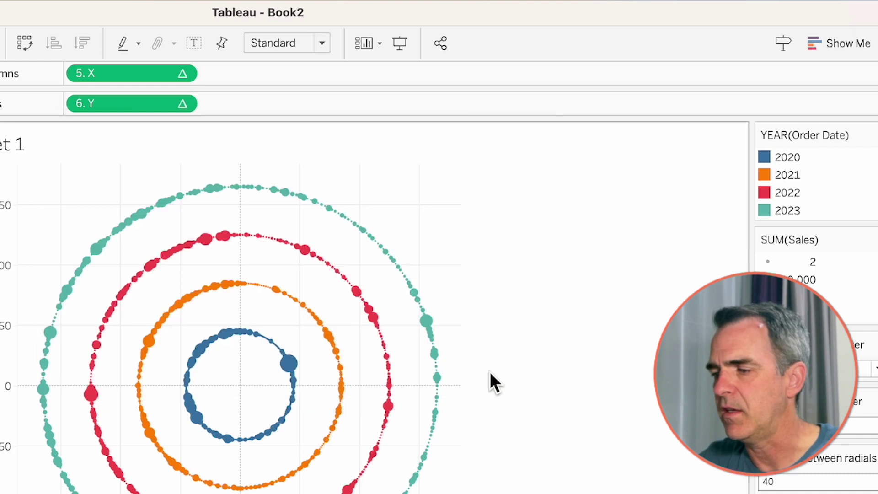
- Set Distance from center to 20 in its control, then select the value to edit again
left_click(819, 428)
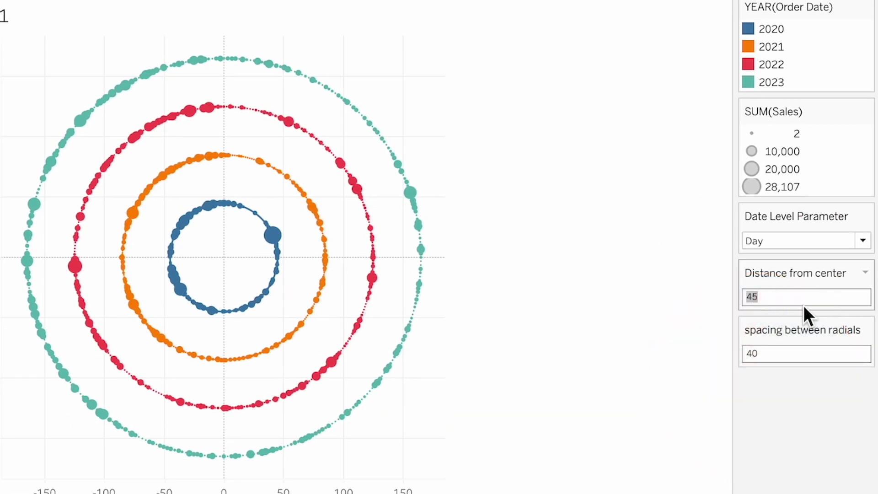
type("20")
key("Return")
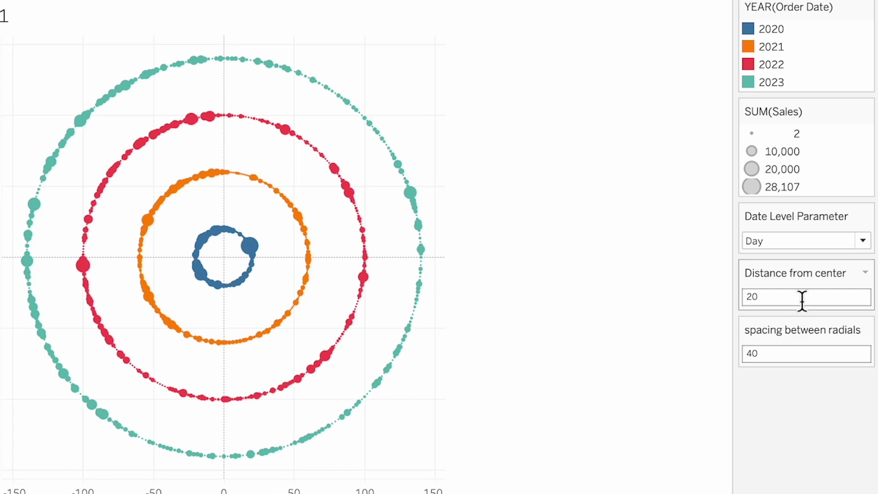
left_click(800, 298)
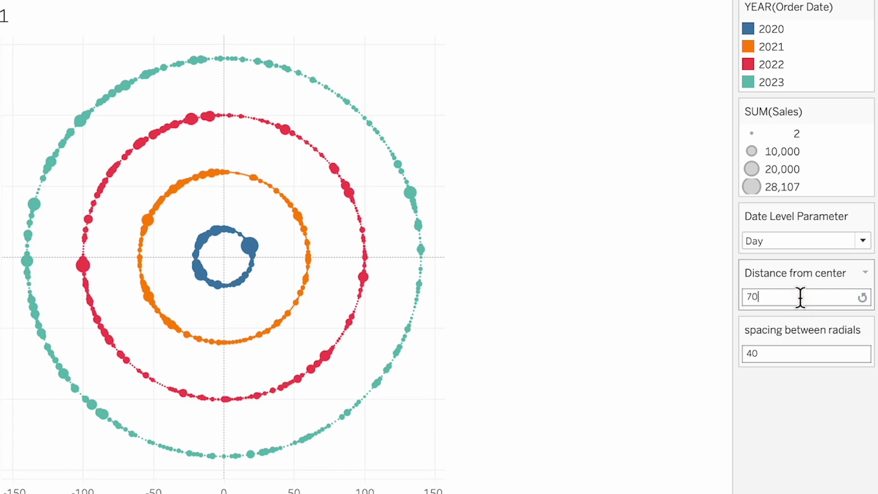